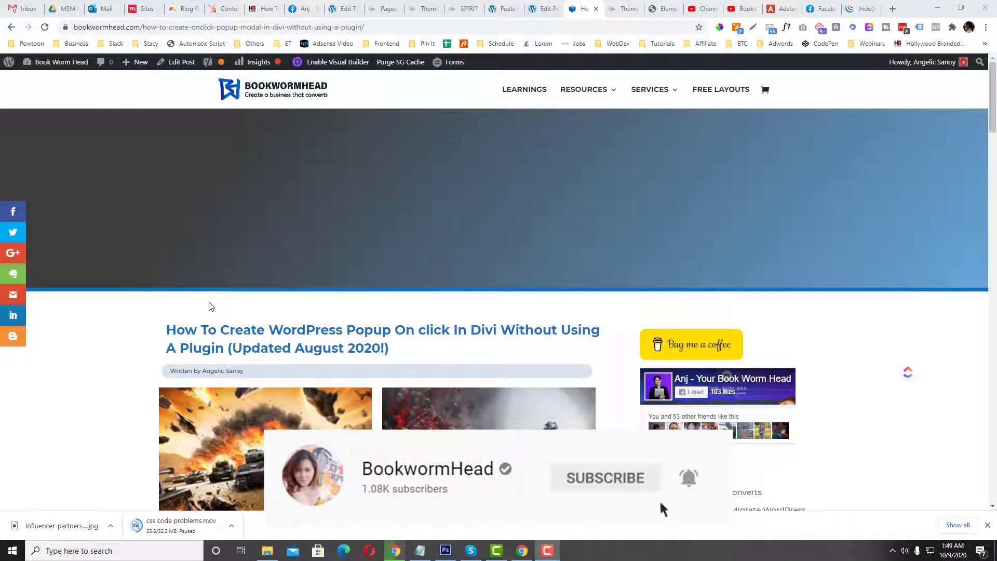
Read through the event post, highlighting the start of its title and some body text.
drag(165, 331, 356, 338)
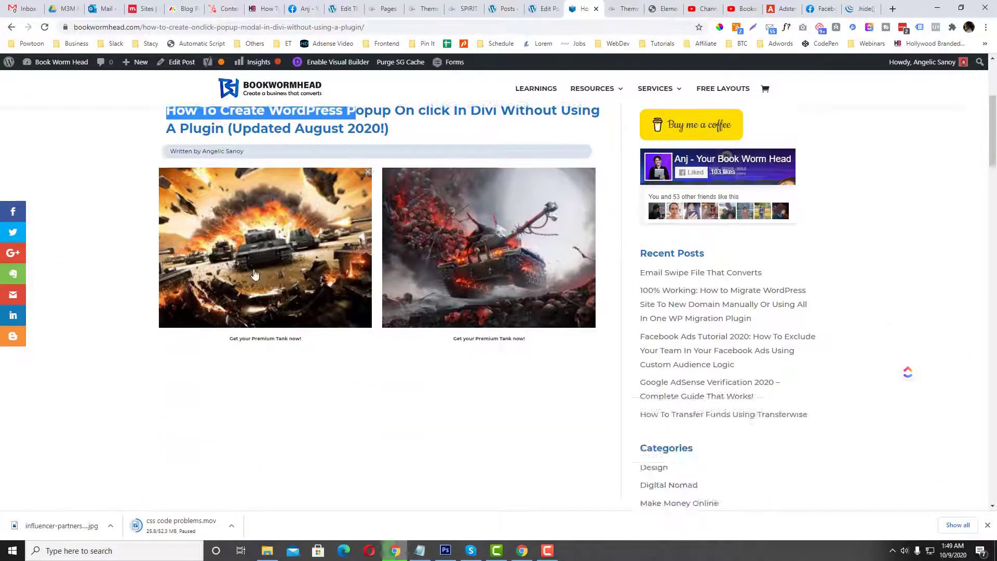
scroll(252, 340, up, 6)
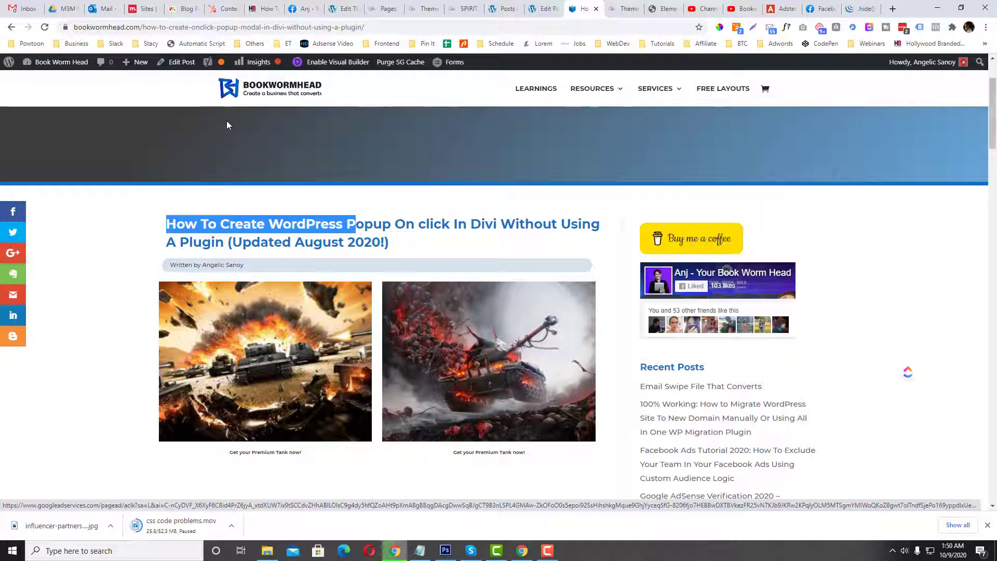
scroll(159, 204, down, 1)
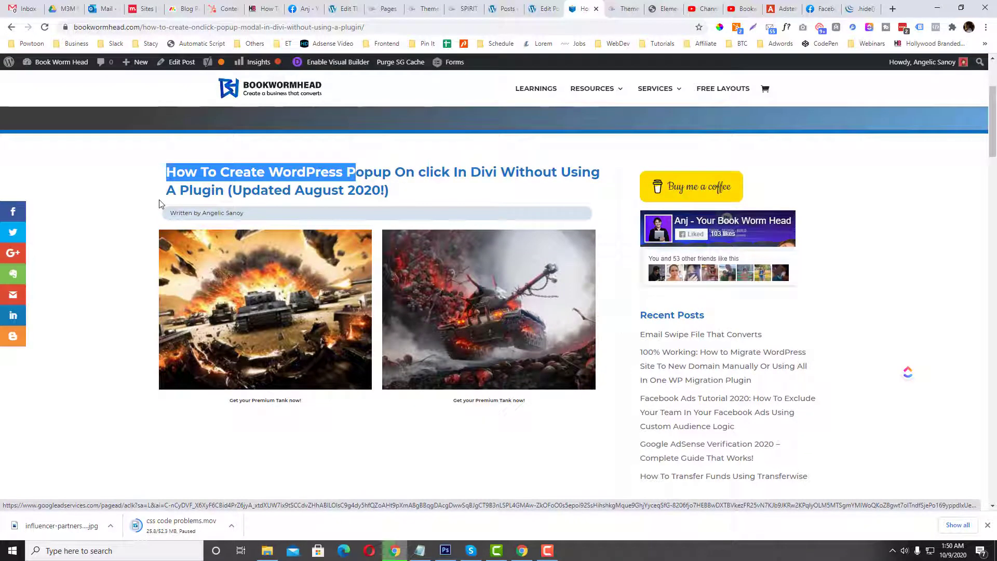
scroll(159, 203, down, 8)
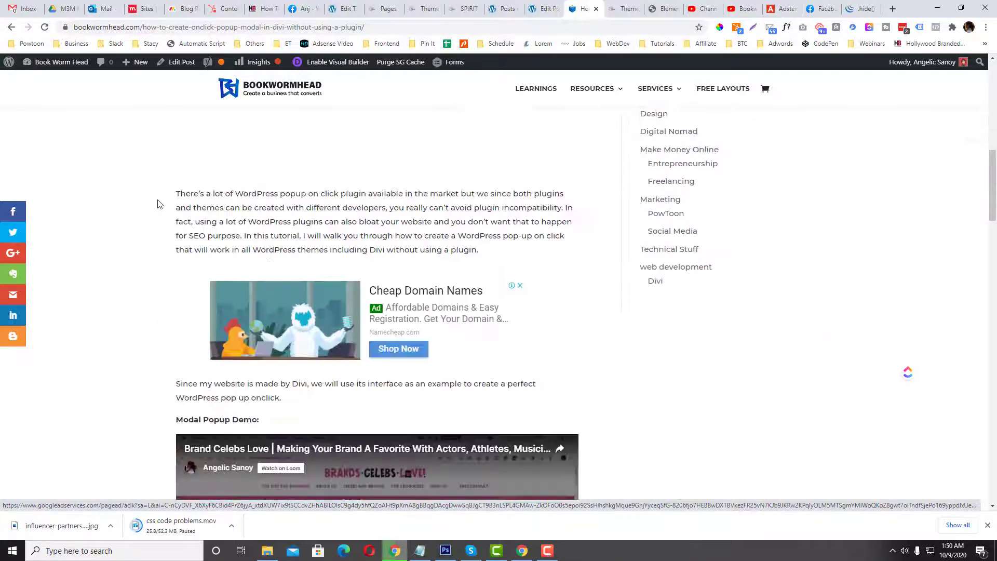
drag(176, 193, 474, 236)
scroll(468, 481, down, 4)
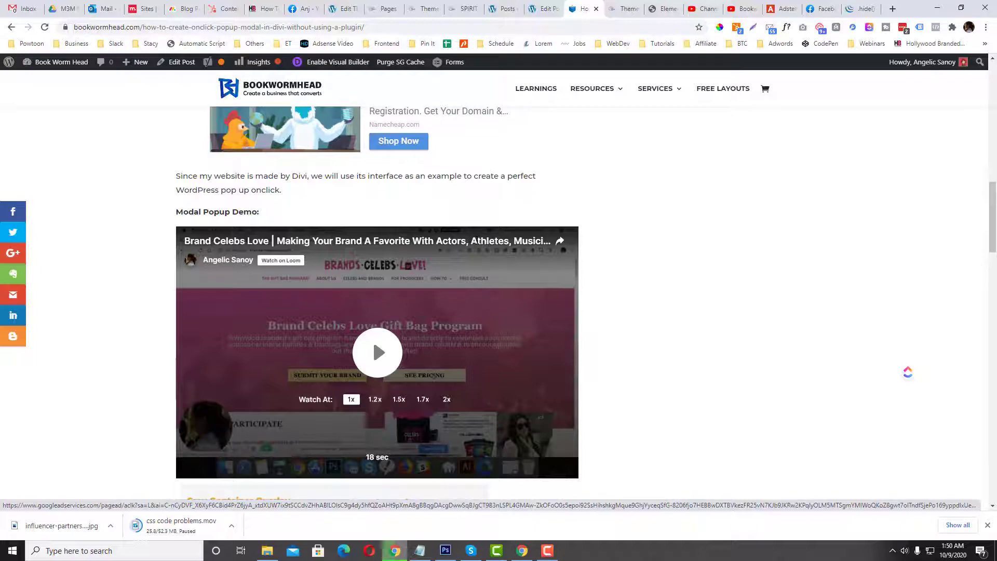
scroll(477, 240, up, 3)
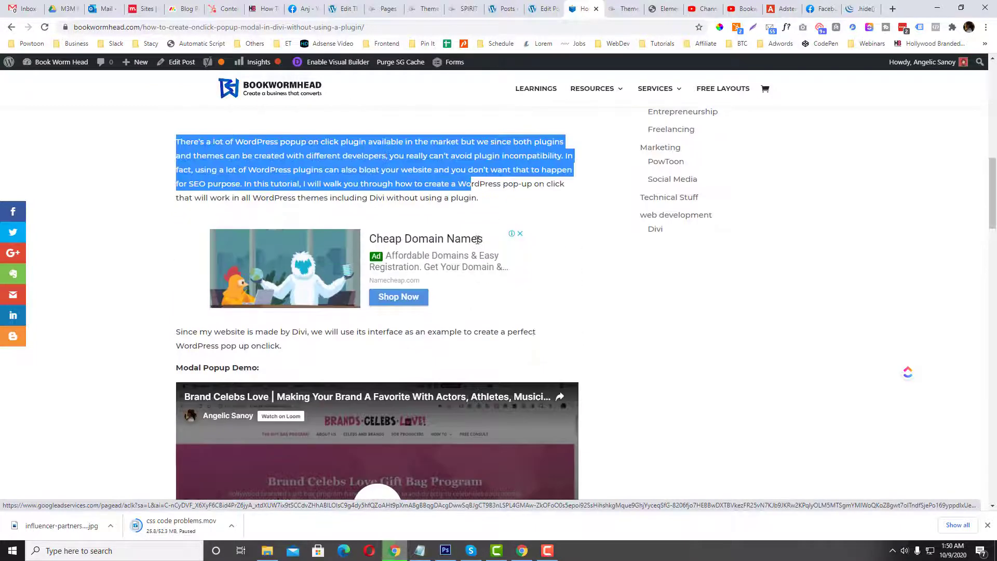
scroll(477, 239, up, 3)
scroll(476, 240, down, 5)
scroll(477, 241, down, 4)
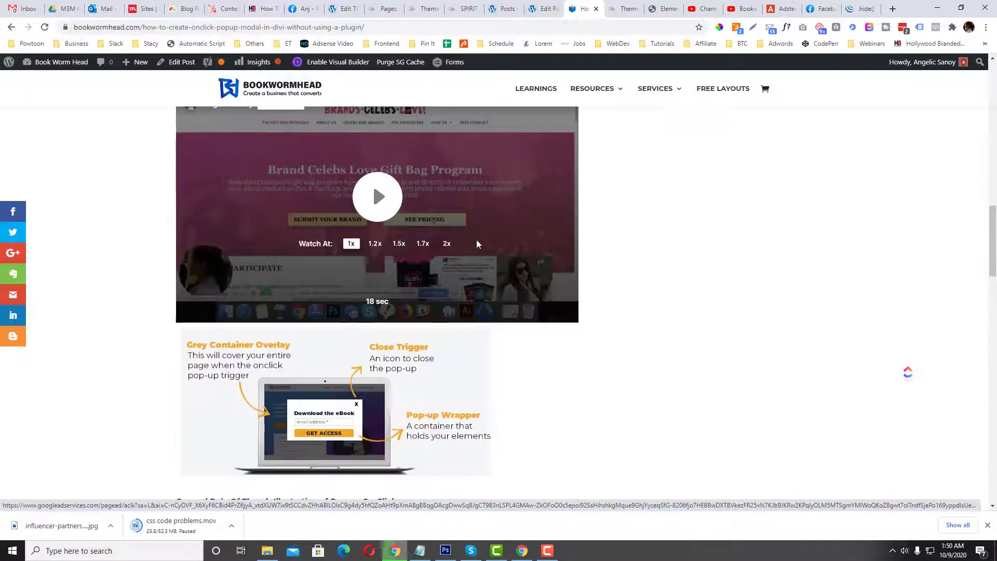
scroll(477, 243, down, 11)
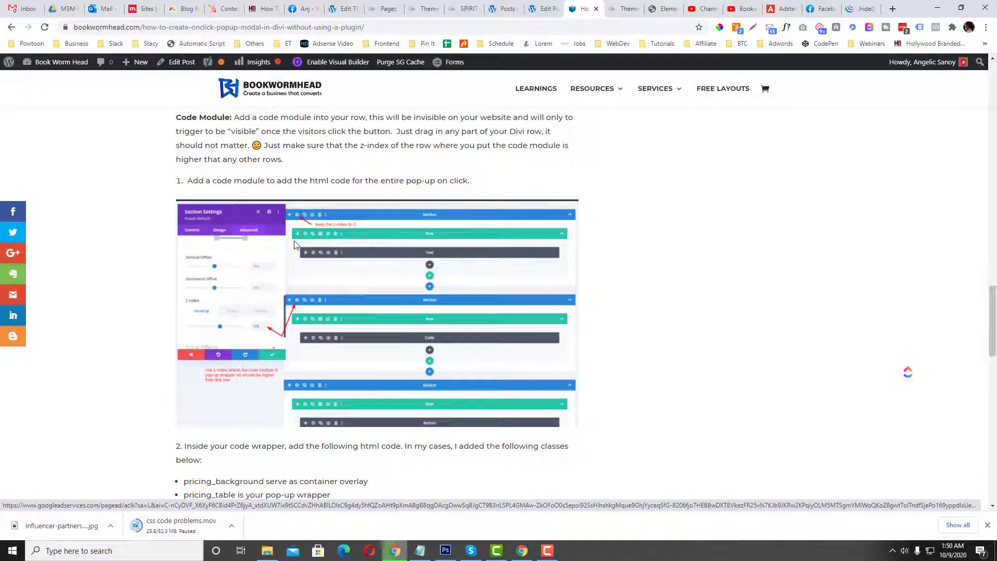
scroll(294, 244, down, 2)
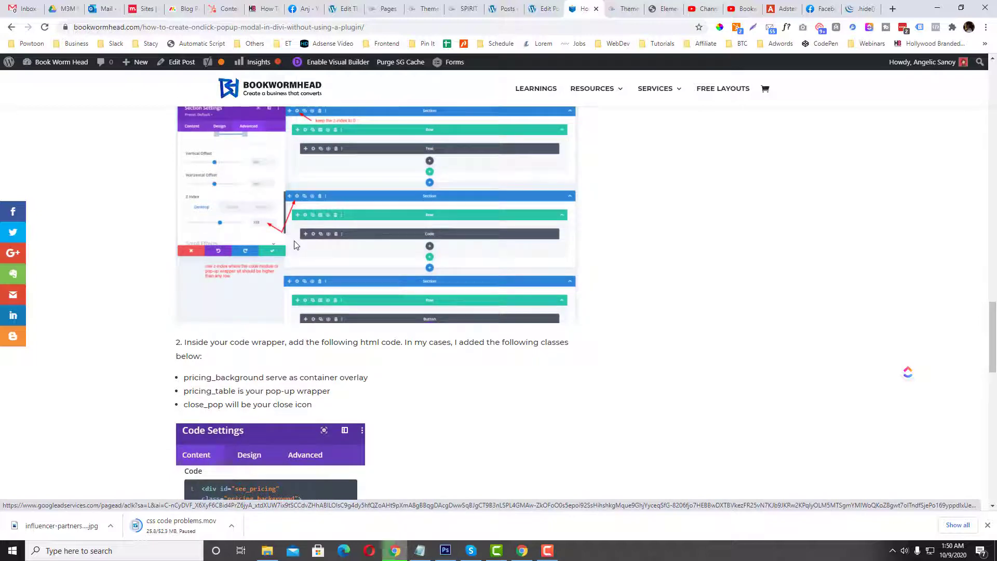
scroll(294, 244, up, 10)
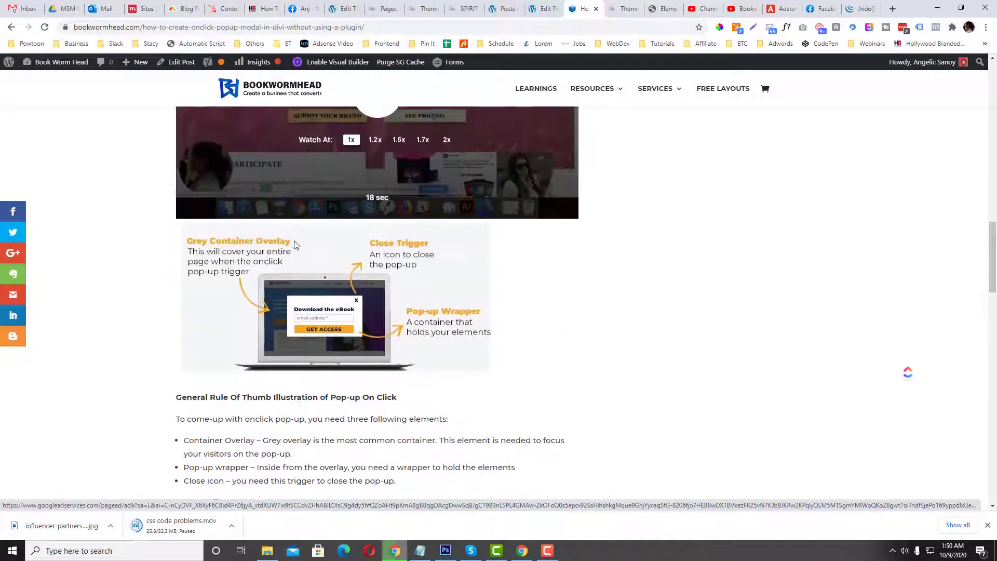
scroll(294, 241, up, 3)
scroll(623, 126, down, 3)
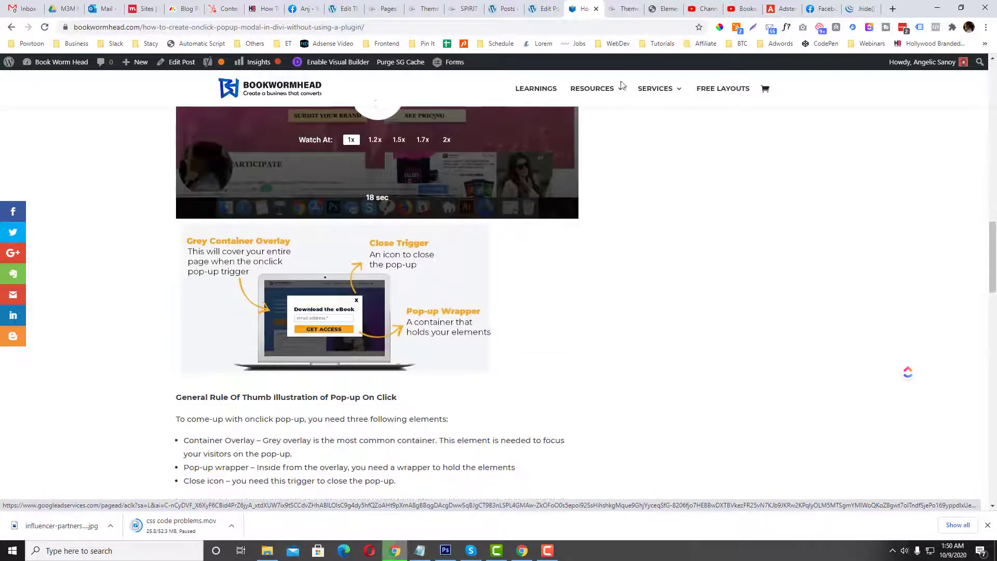
Open a live preview of the Spirit of Expectancy event page from the Elementor editor.
click(662, 9)
click(629, 9)
click(662, 9)
scroll(528, 170, down, 5)
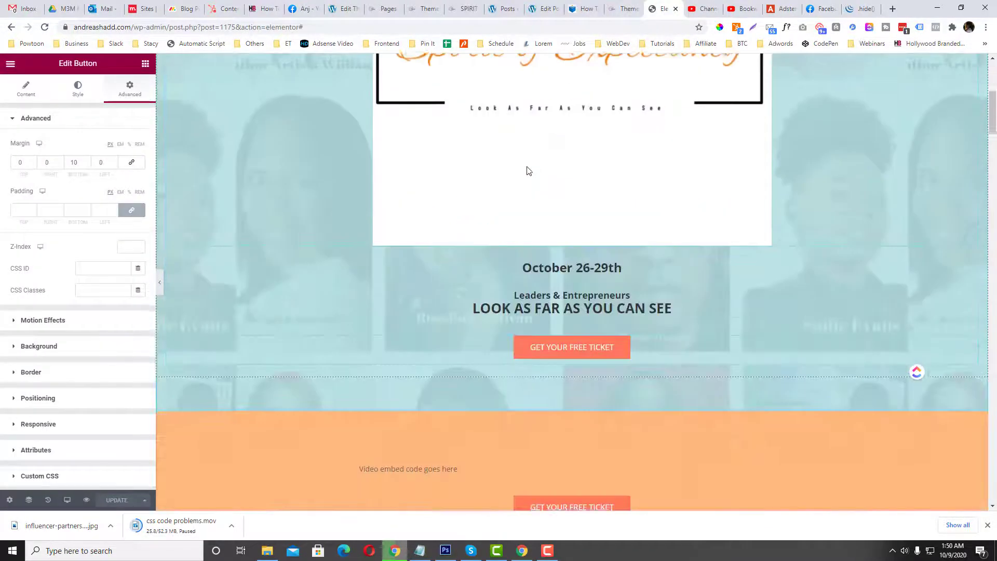
scroll(528, 170, up, 6)
scroll(528, 170, down, 5)
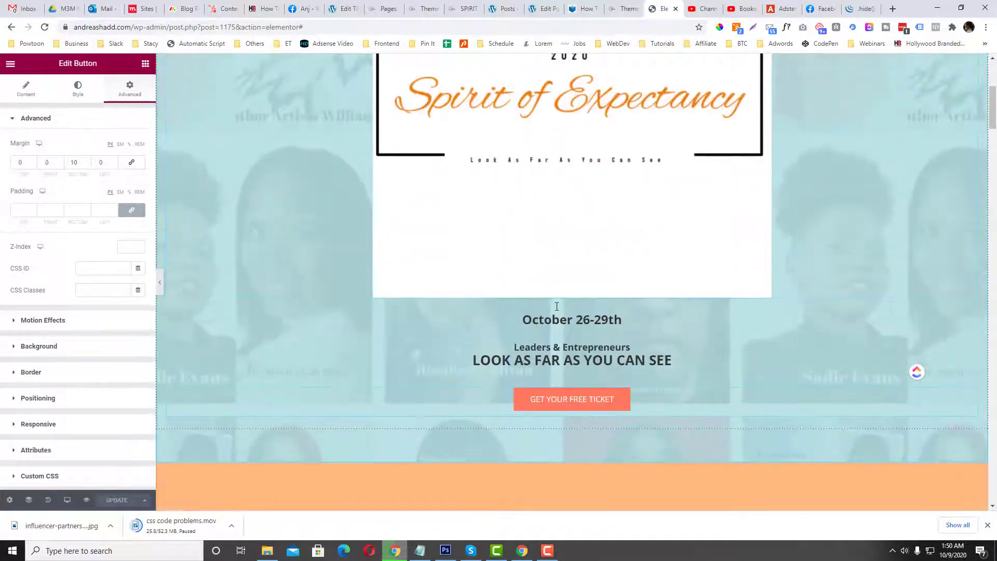
scroll(482, 207, up, 4)
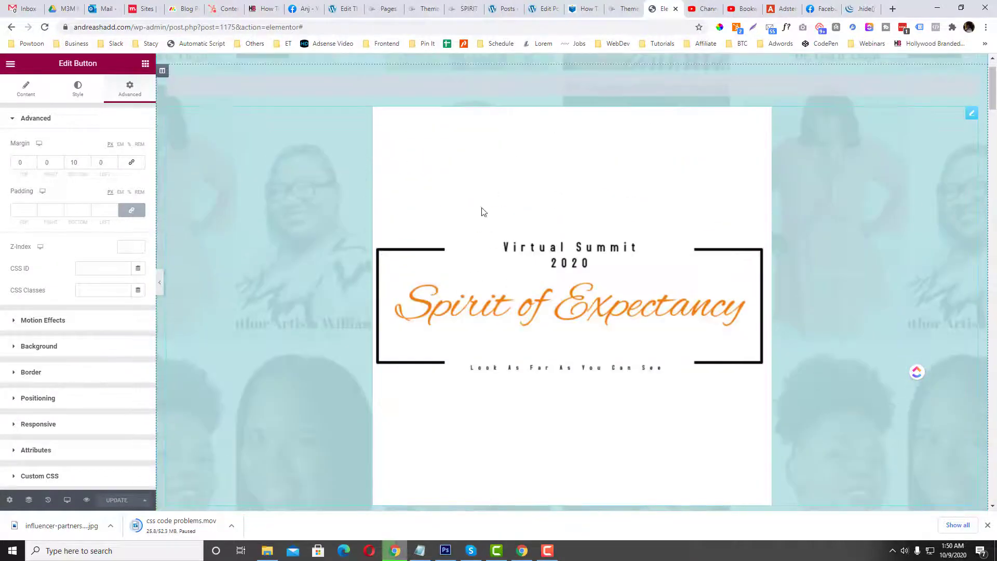
click(86, 499)
scroll(503, 223, down, 5)
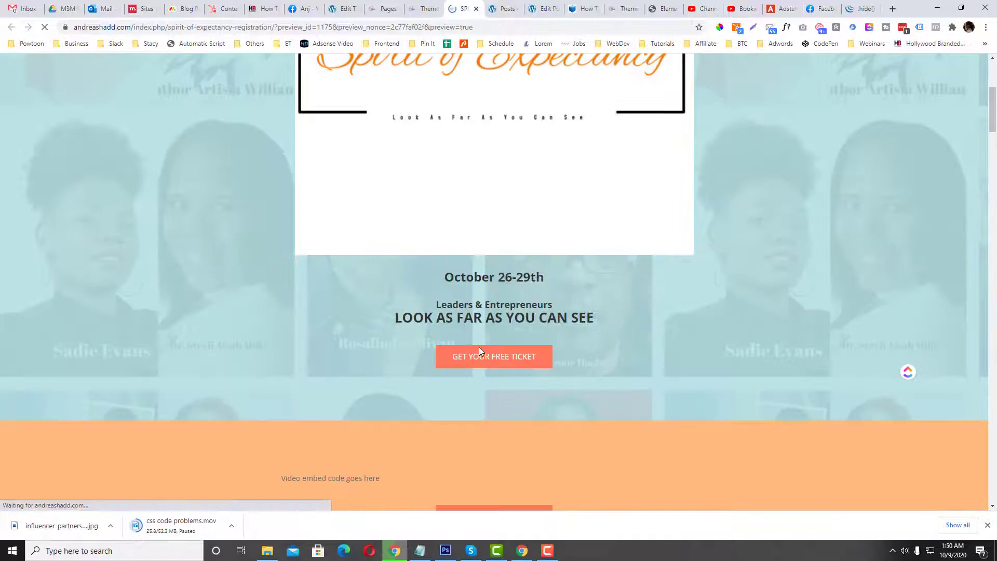
scroll(467, 281, down, 6)
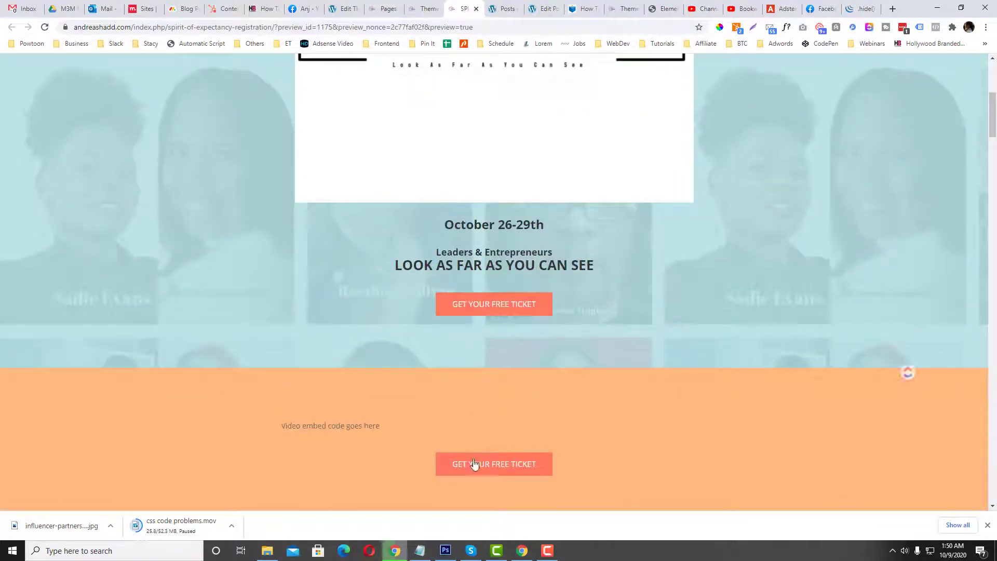
Test the GET YOUR FREE TICKET button, which leads to an Eventzilla registration page, then go back.
click(472, 464)
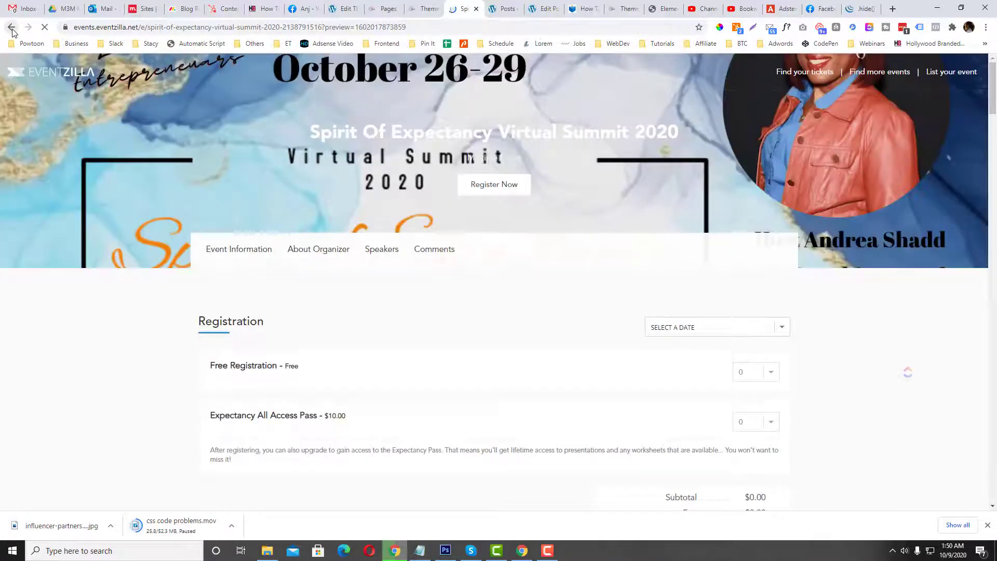
click(12, 29)
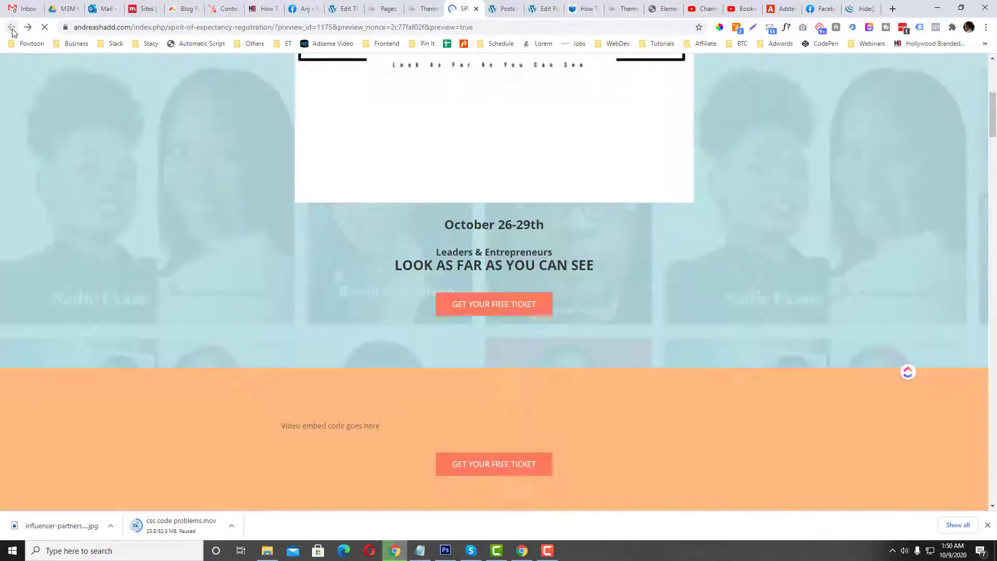
scroll(386, 245, up, 5)
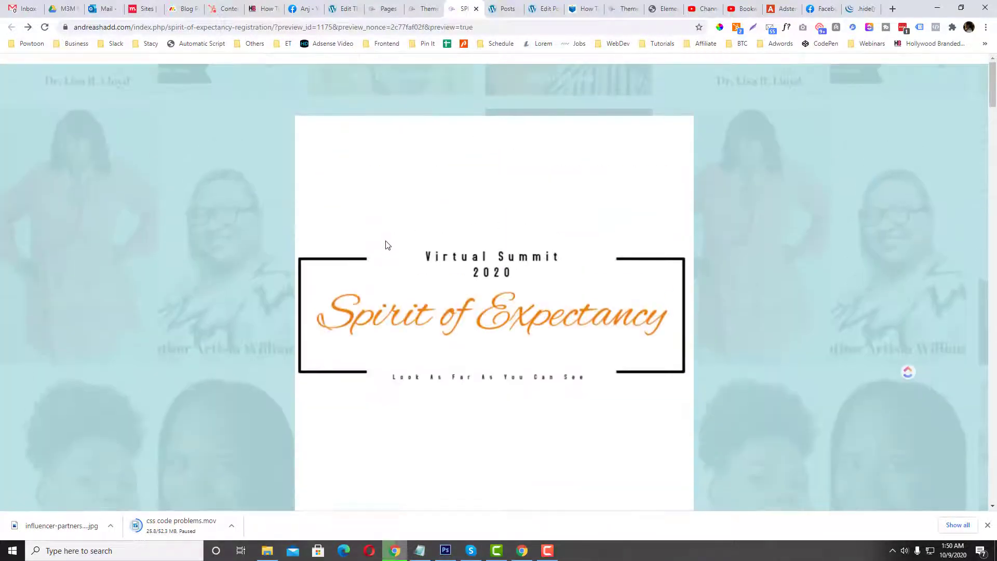
Bring up the WordPress admin Pages list after checking the other open tabs.
click(423, 9)
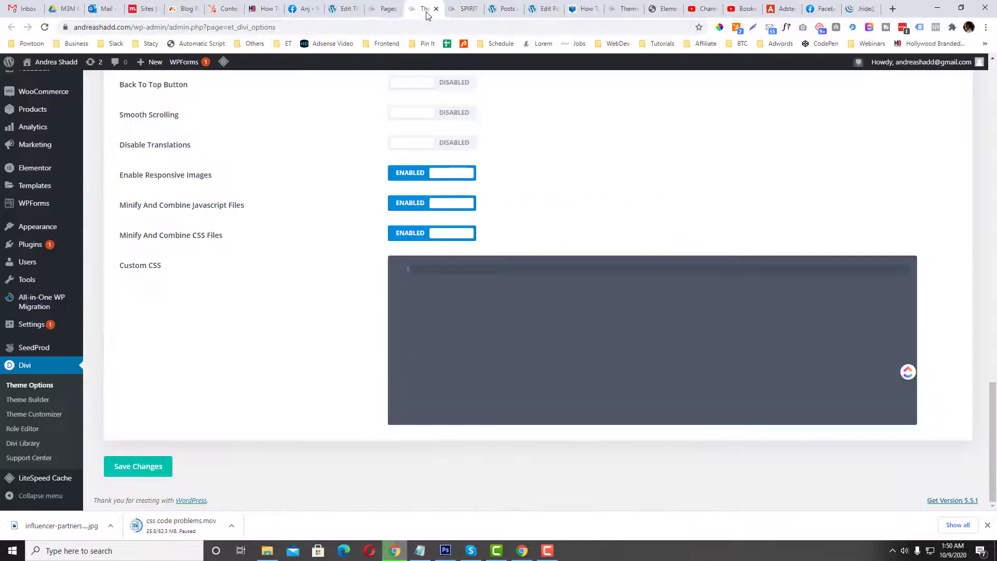
click(384, 9)
click(463, 9)
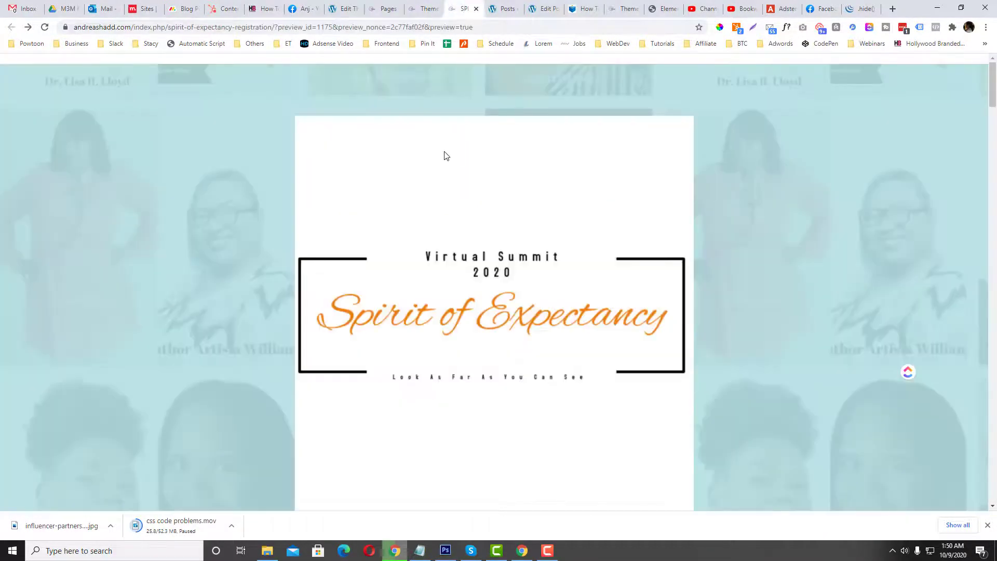
click(427, 9)
click(447, 9)
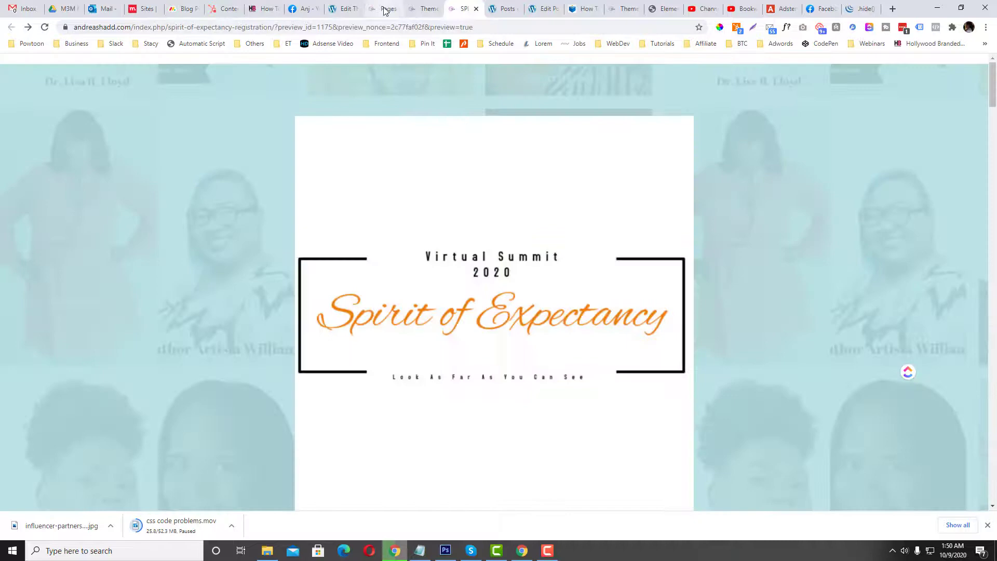
click(384, 9)
Edit the SPIRIT OF EXPECTANCY REGISTRATION page in Elementor from the Pages list.
scroll(416, 340, down, 3)
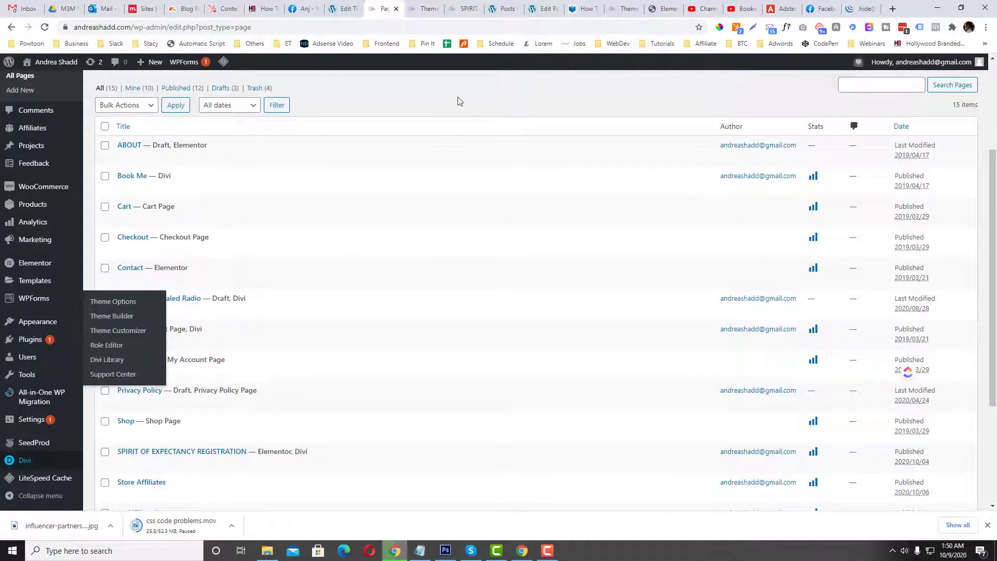
scroll(289, 308, down, 3)
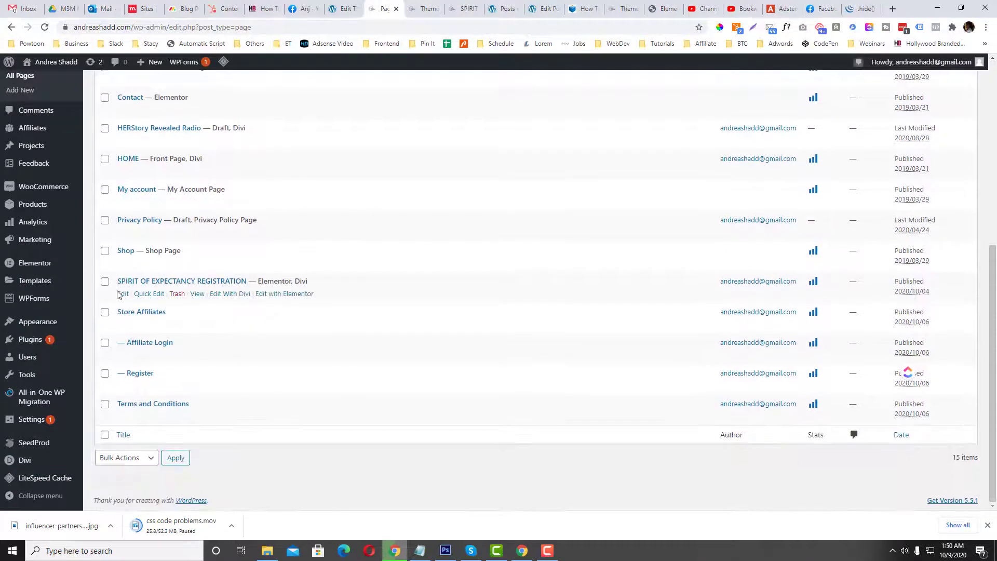
right_click(119, 294)
key(Escape)
right_click(115, 292)
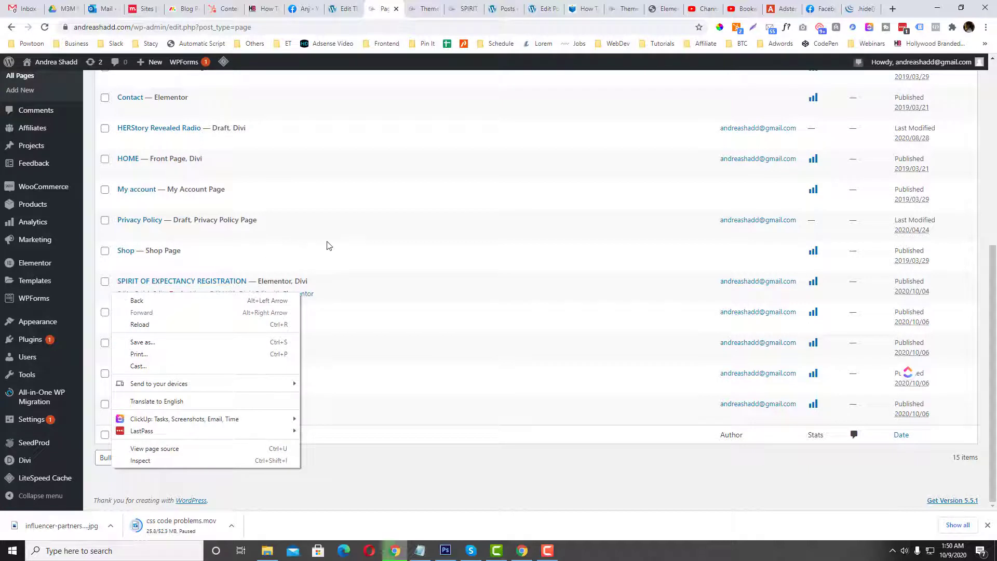
key(Escape)
click(123, 294)
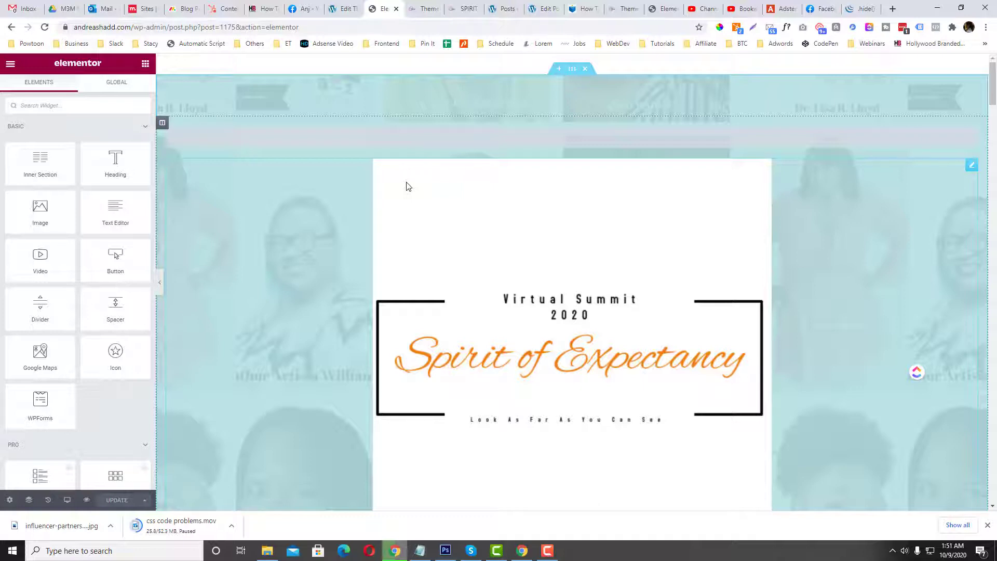
Select the empty HTML widget on the registration page to show its code box.
click(429, 134)
scroll(430, 137, down, 1)
scroll(430, 136, down, 4)
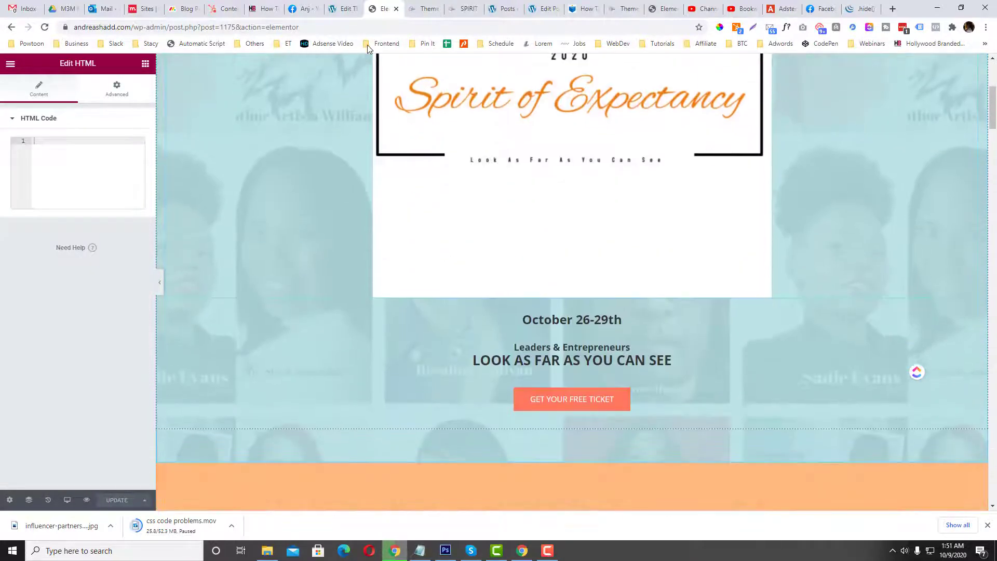
drag(581, 10, 386, 11)
scroll(404, 194, up, 10)
scroll(405, 193, up, 7)
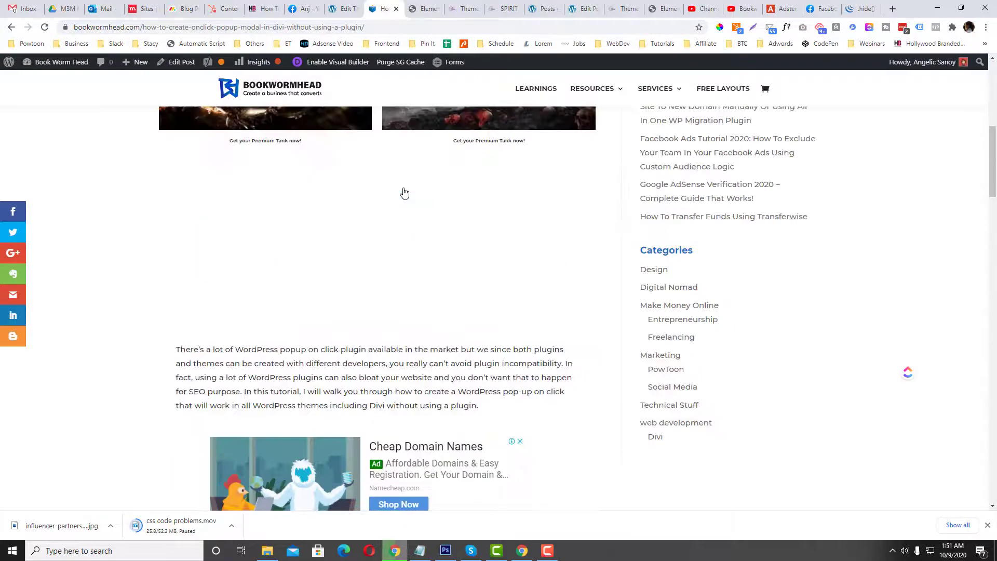
scroll(405, 193, down, 12)
click(418, 8)
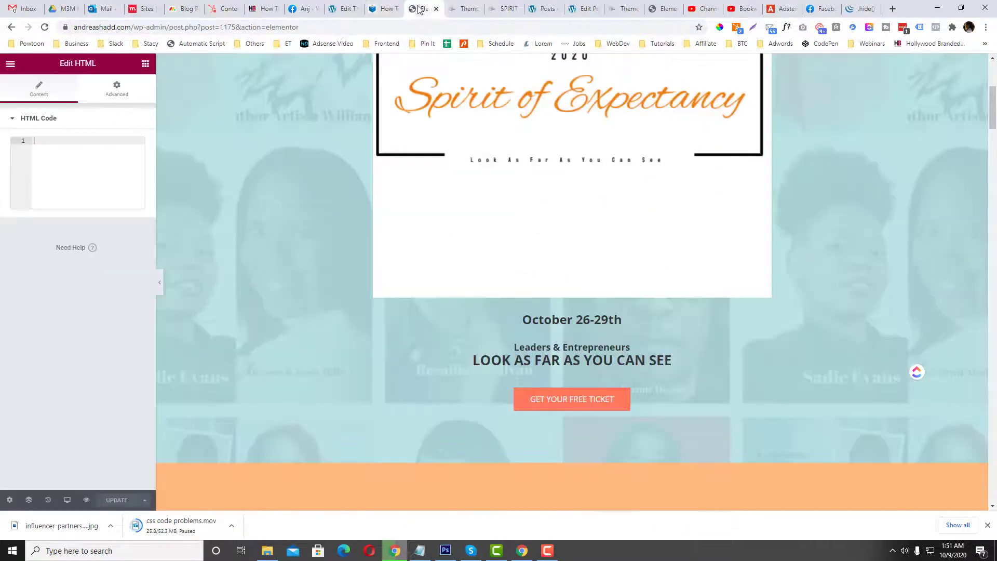
scroll(404, 241, up, 5)
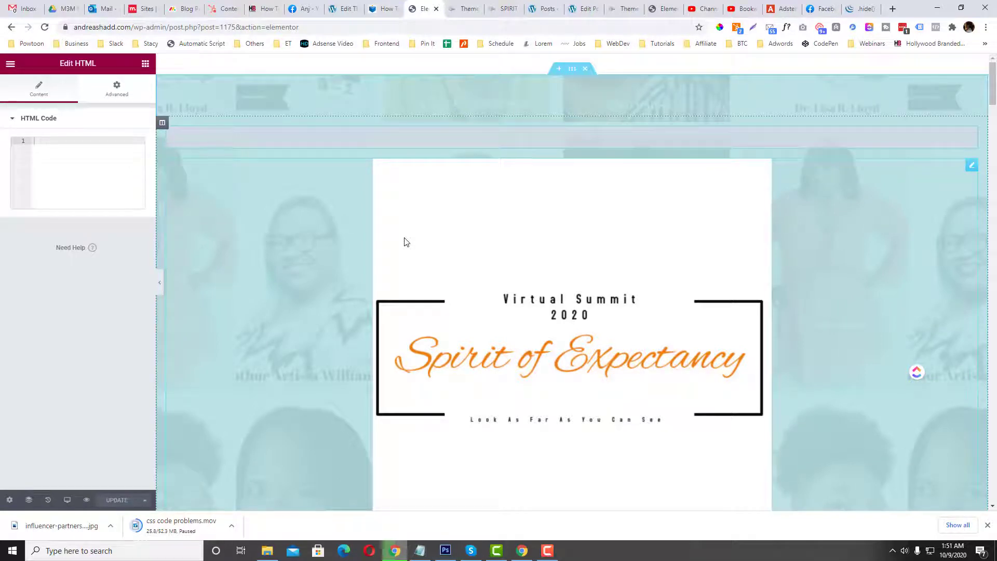
Highlight the tutorial's step 1 about adding a code module.
click(383, 9)
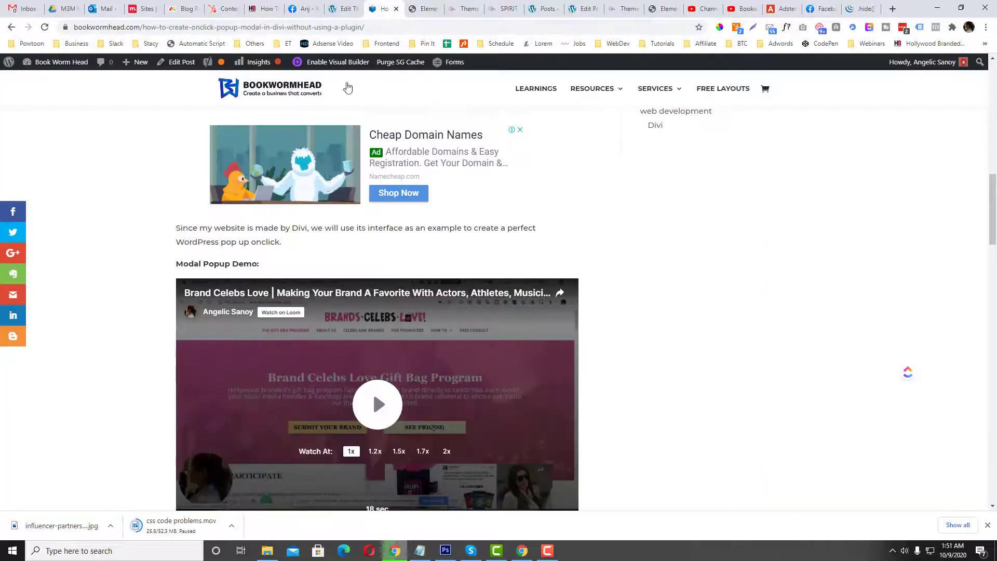
scroll(324, 216, down, 10)
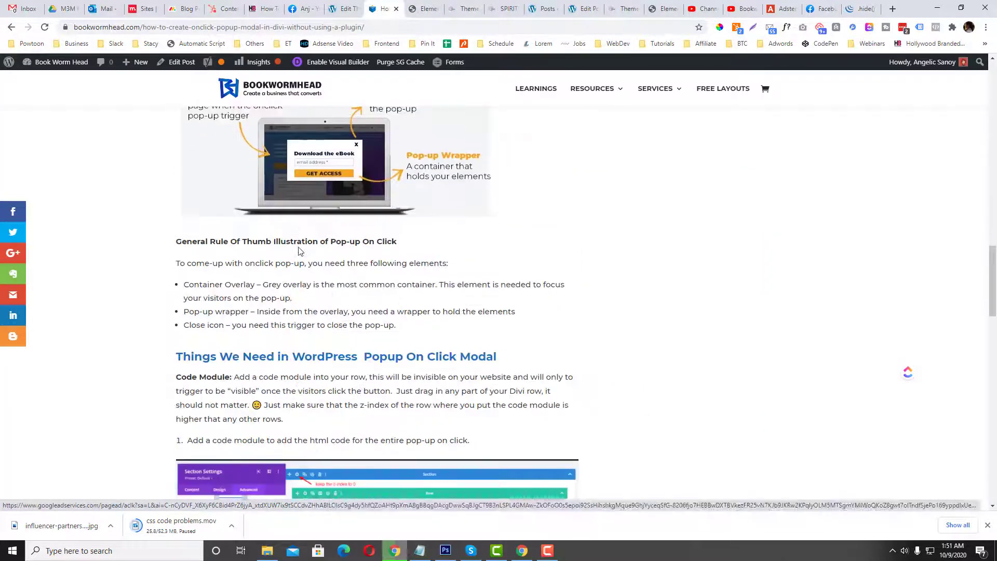
scroll(299, 252, down, 5)
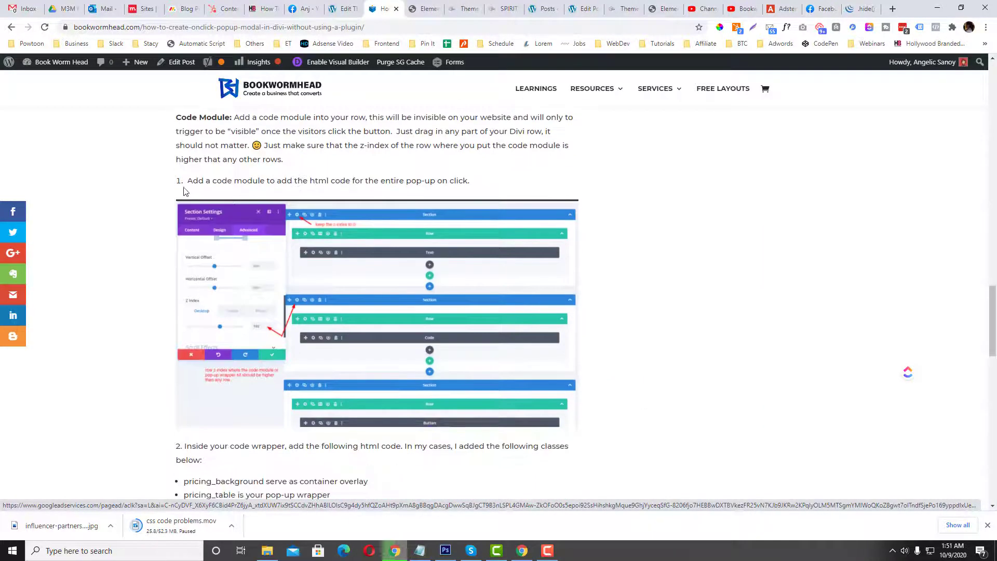
drag(185, 181, 277, 179)
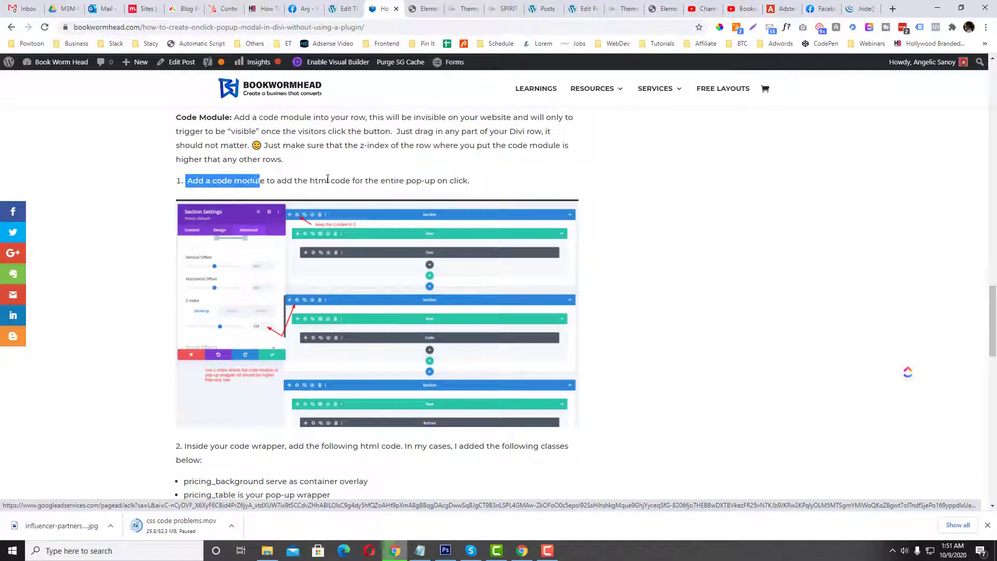
click(424, 8)
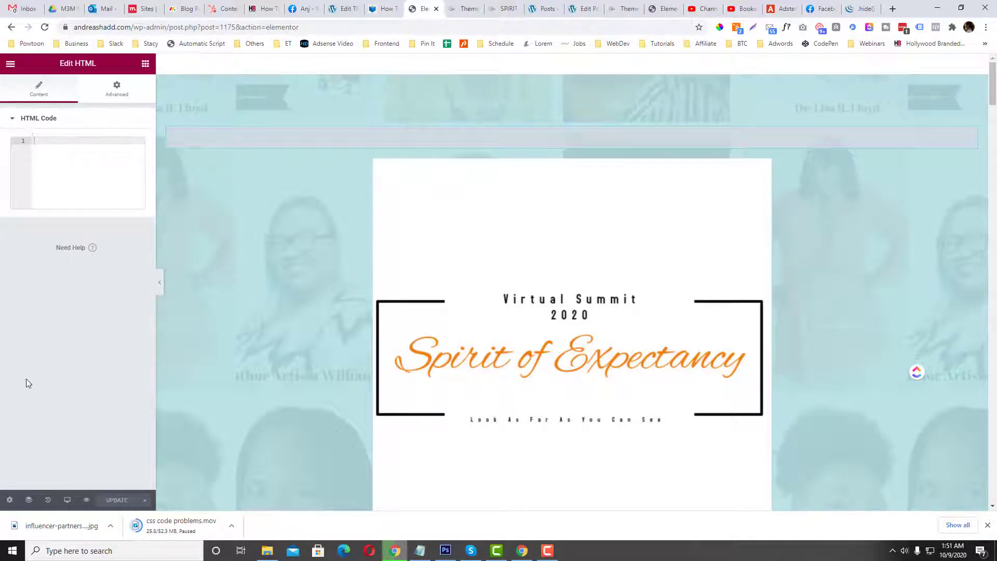
Look over the page's general settings and style options.
click(9, 499)
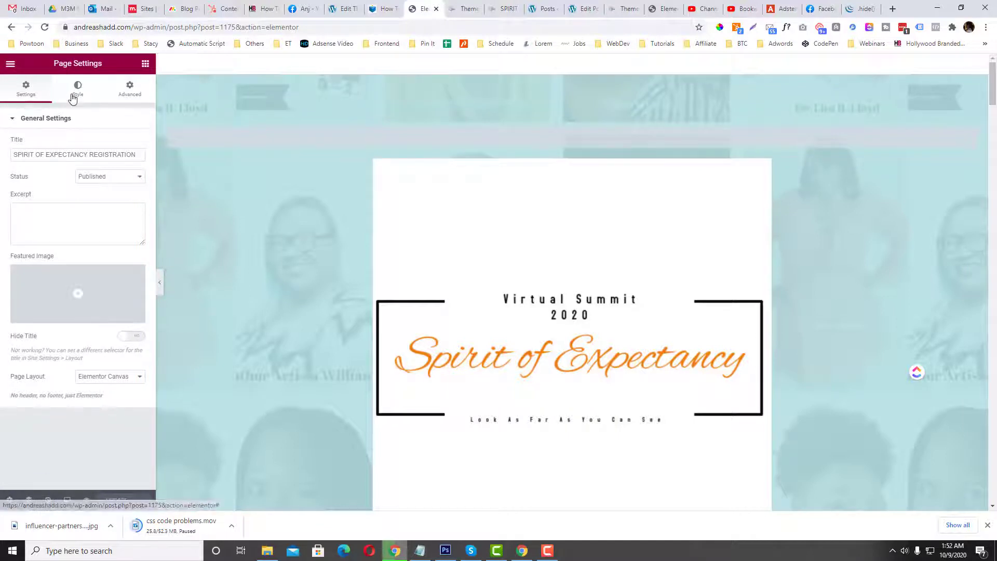
click(76, 86)
click(25, 86)
Search the widgets for 'html' and drag an HTML widget near the top of the page.
click(10, 66)
click(10, 66)
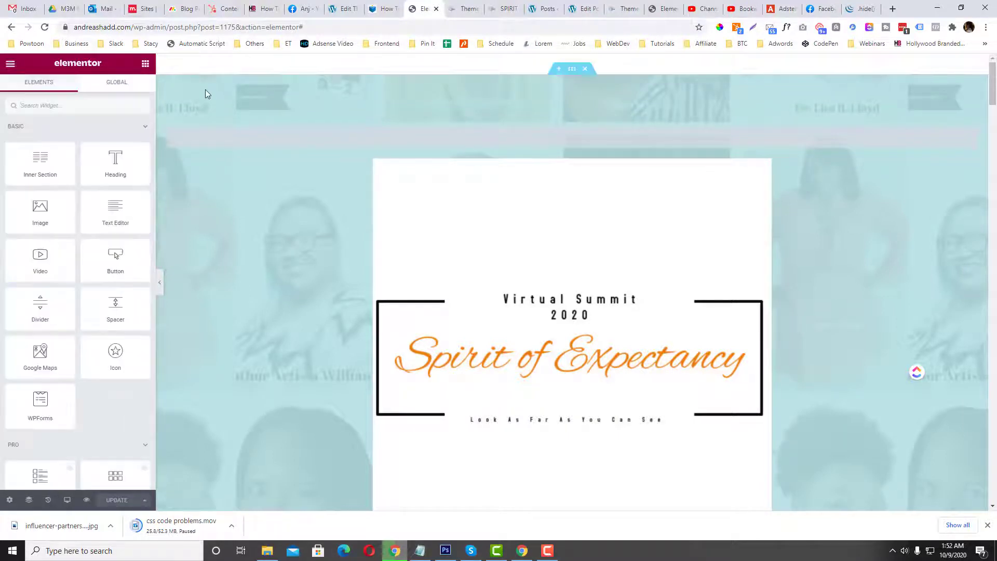
click(53, 106)
text(html)
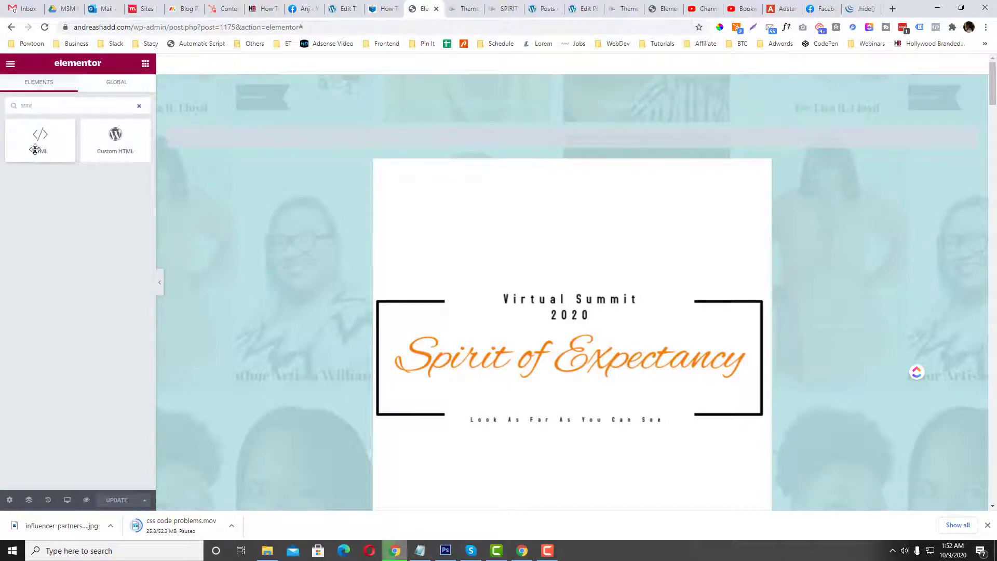
scroll(254, 322, down, 10)
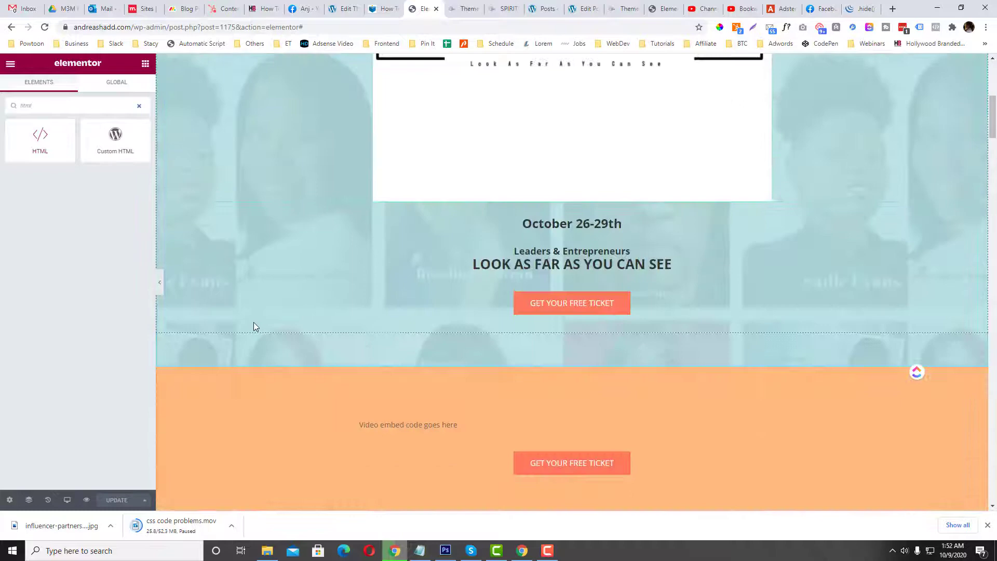
scroll(254, 322, up, 9)
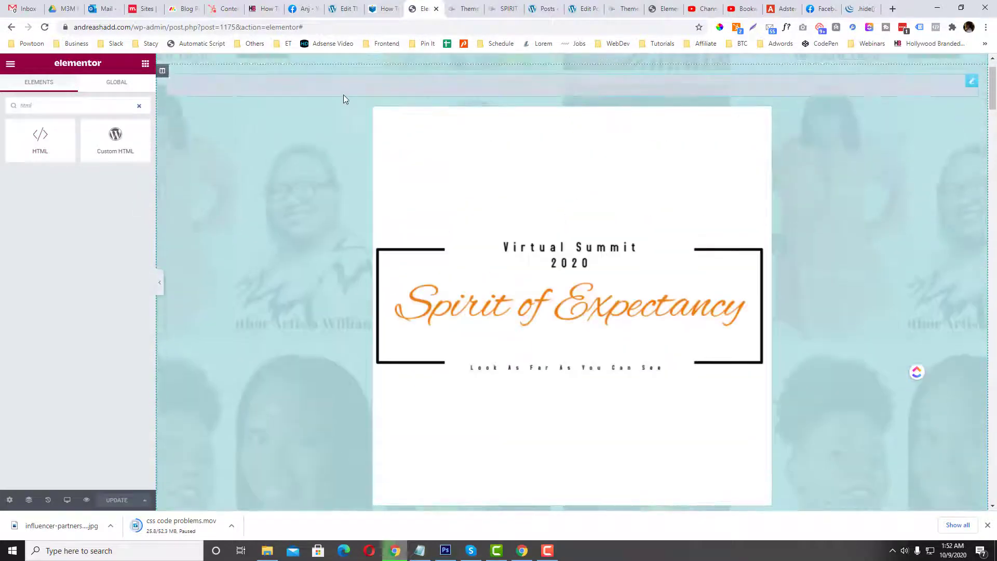
scroll(325, 117, up, 1)
drag(216, 156, 321, 138)
Highlight the tutorial's list of pop-up class names.
click(402, 12)
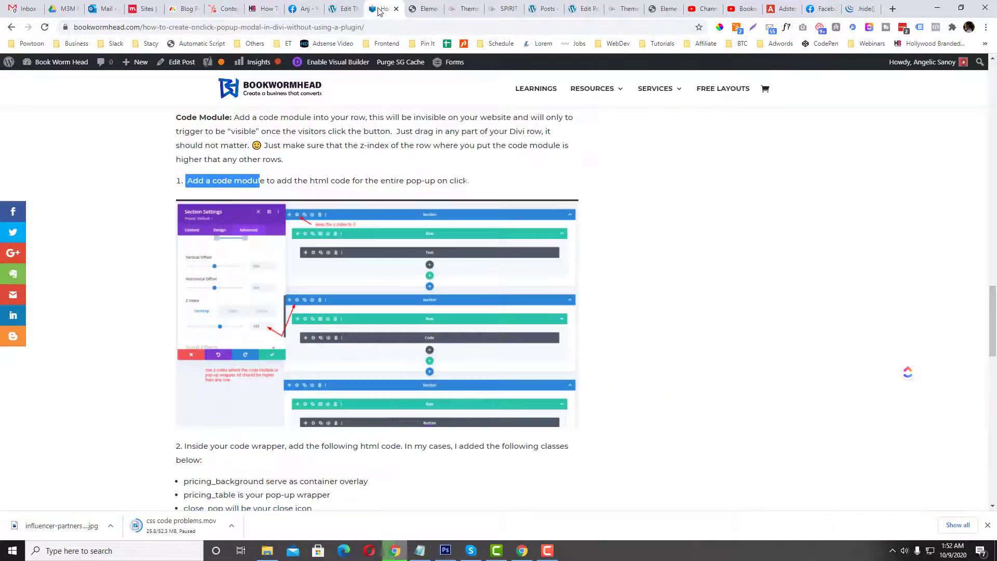
scroll(352, 138, down, 3)
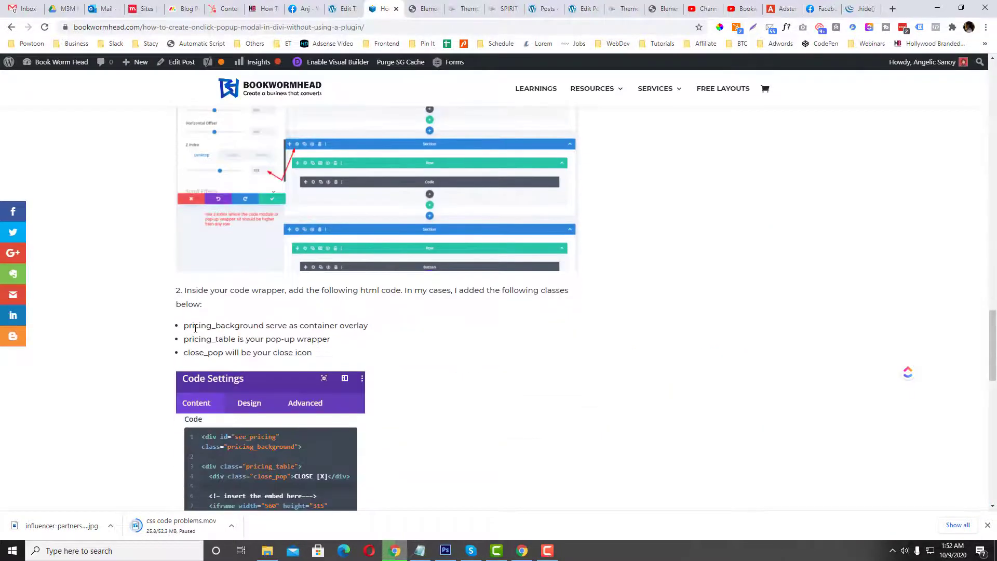
drag(190, 328, 262, 353)
Code a div with class pricing_background wrapping an inner <div class=""> in the HTML box.
click(410, 14)
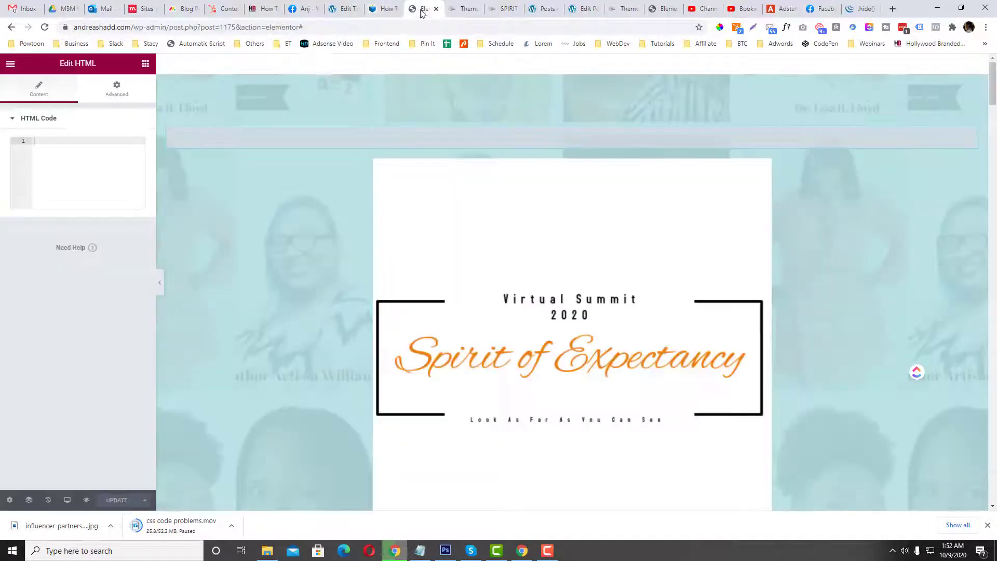
text(<d)
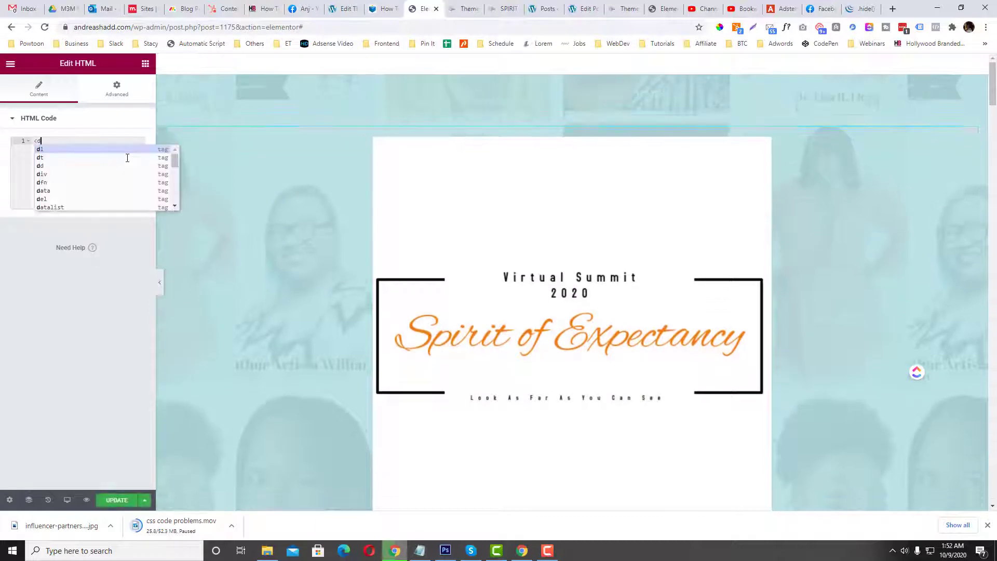
text(iv class="")
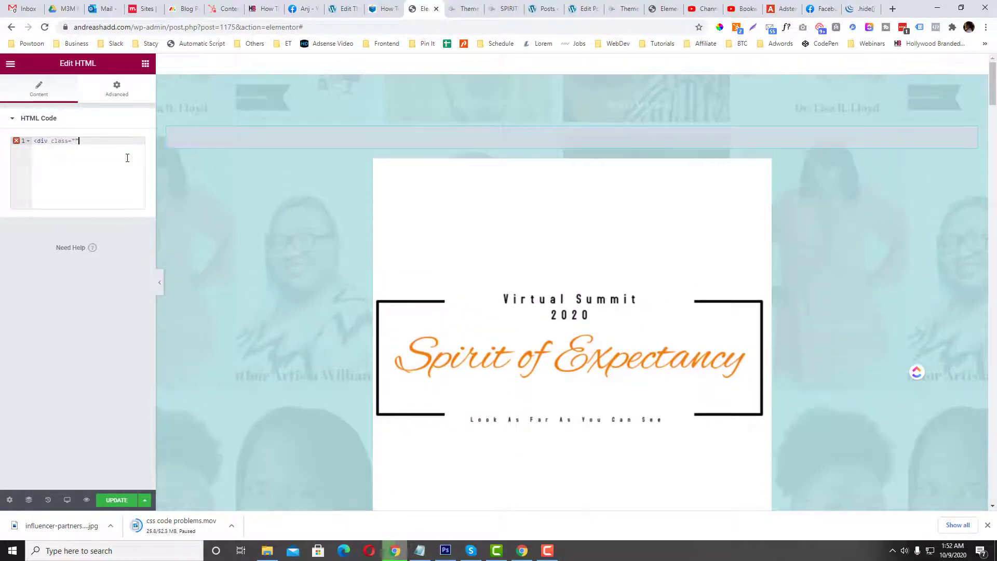
text(>)
key(Return)
click(76, 141)
text(pricing_bac)
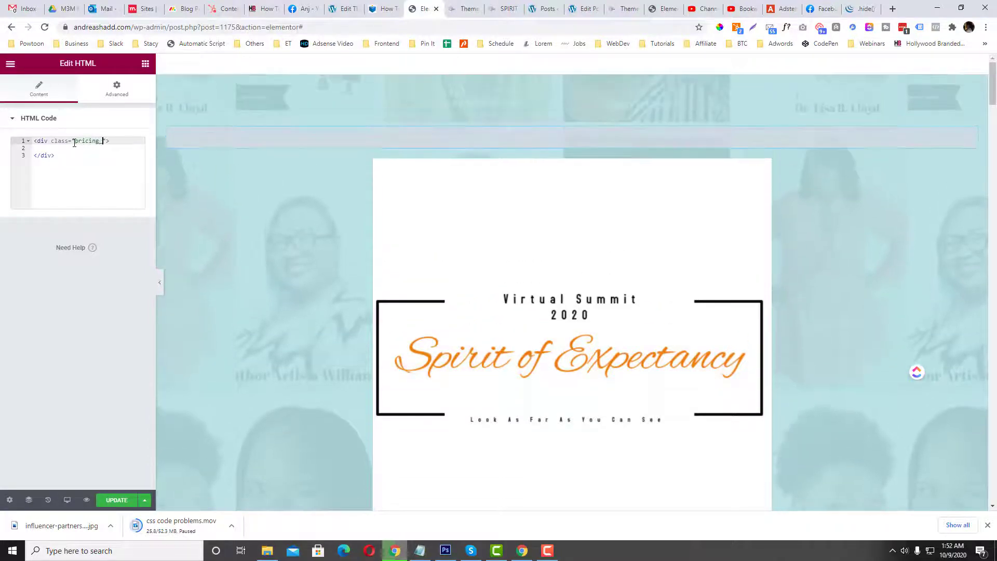
text(kground)
key(Return)
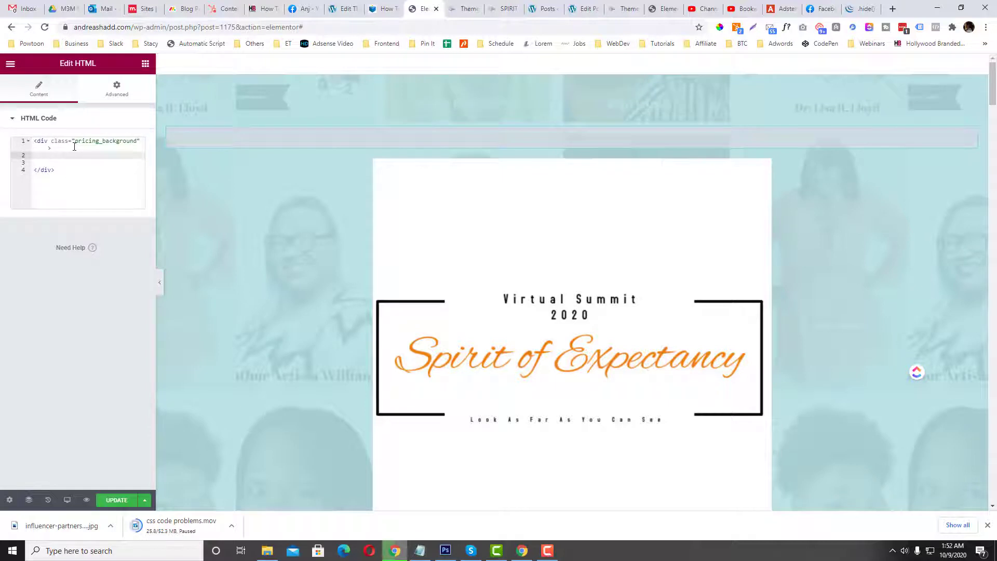
text(<div class=")
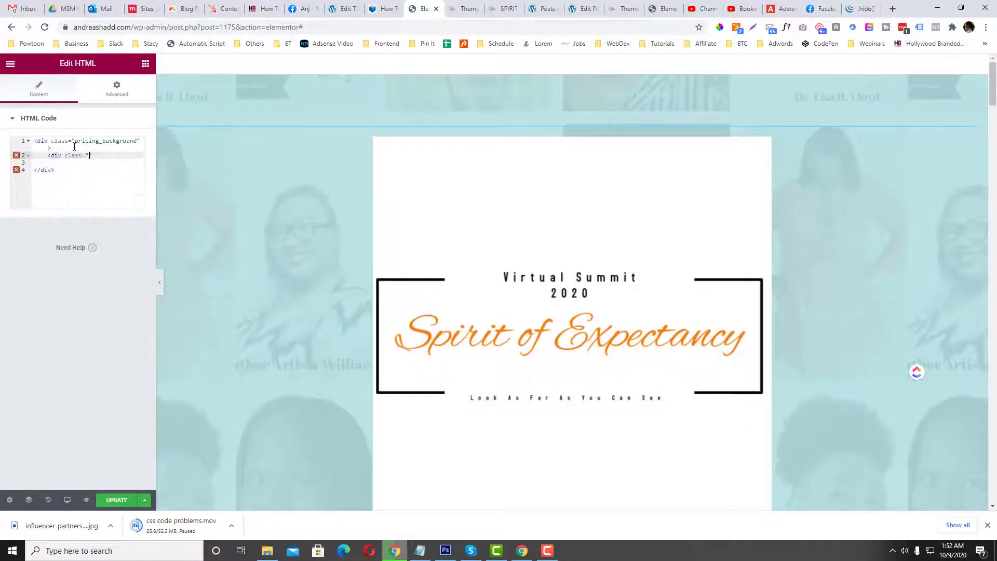
text(">)
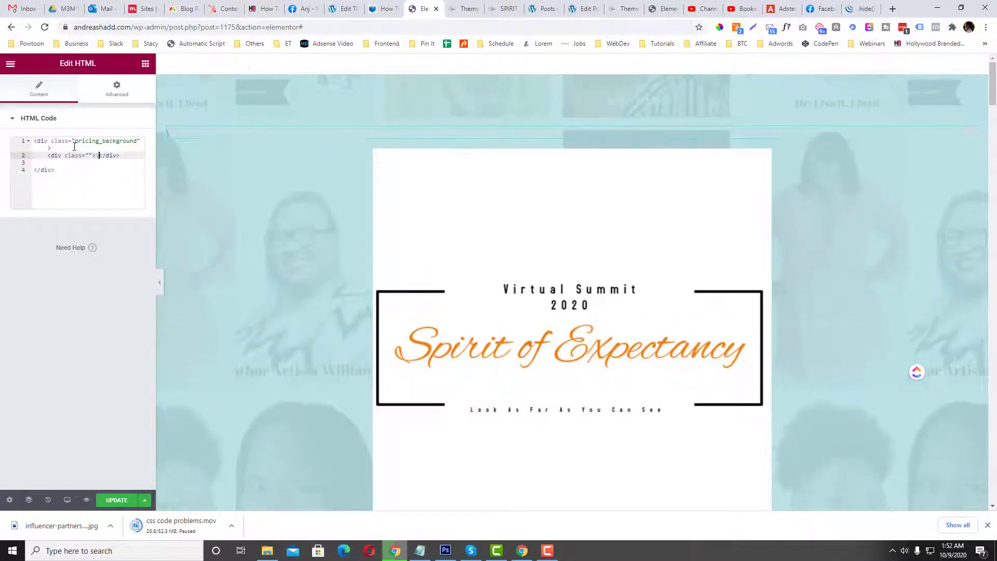
click(385, 9)
Highlight the pop-up wrapper class name pricing_table in the tutorial's bullet list.
click(208, 344)
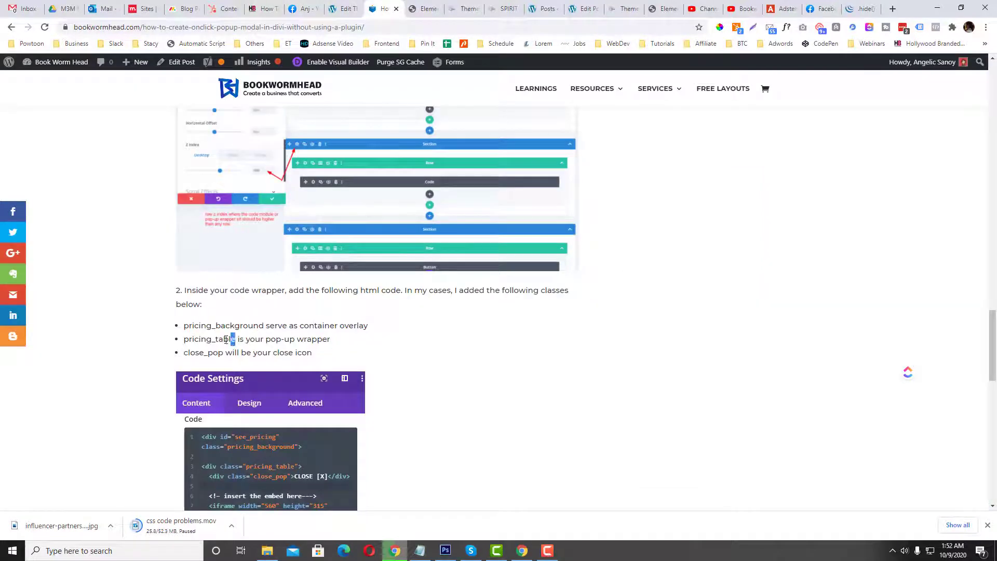
drag(234, 339, 185, 339)
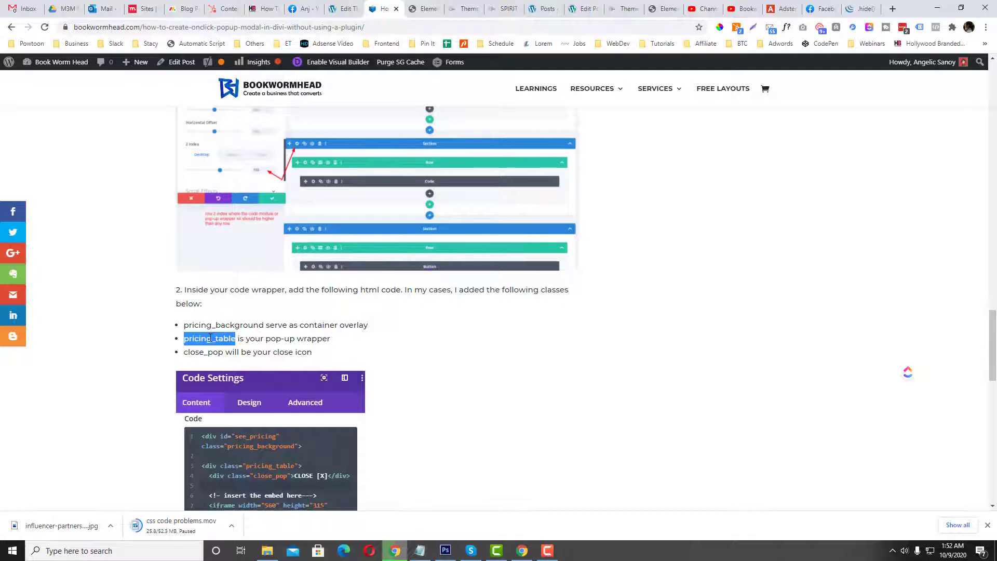
scroll(200, 280, down, 12)
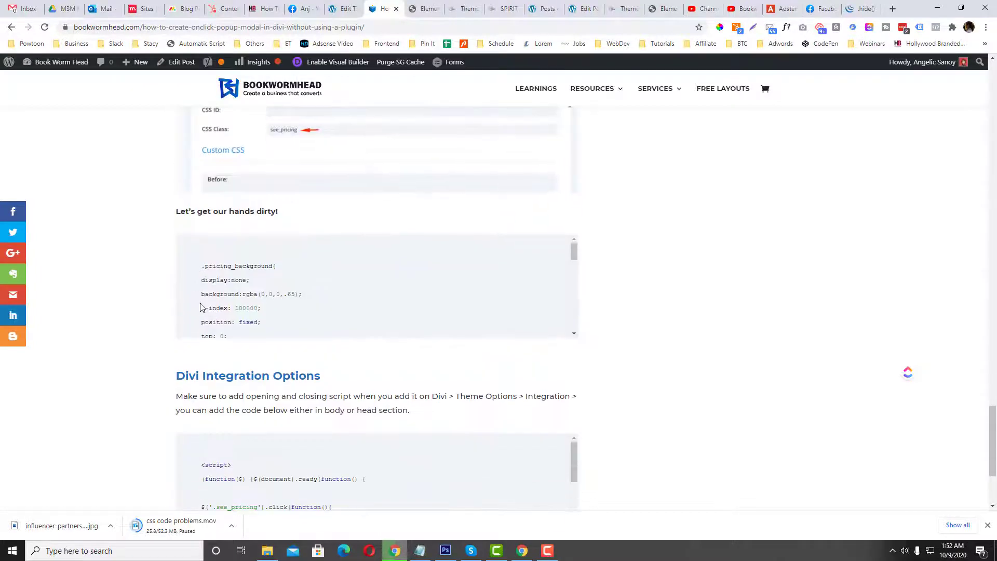
scroll(218, 308, up, 10)
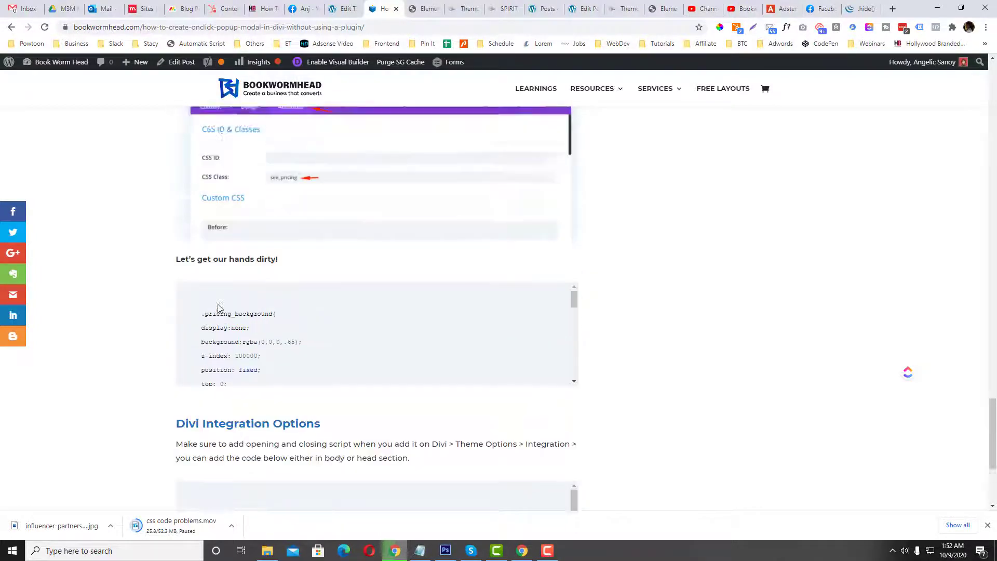
scroll(218, 308, up, 2)
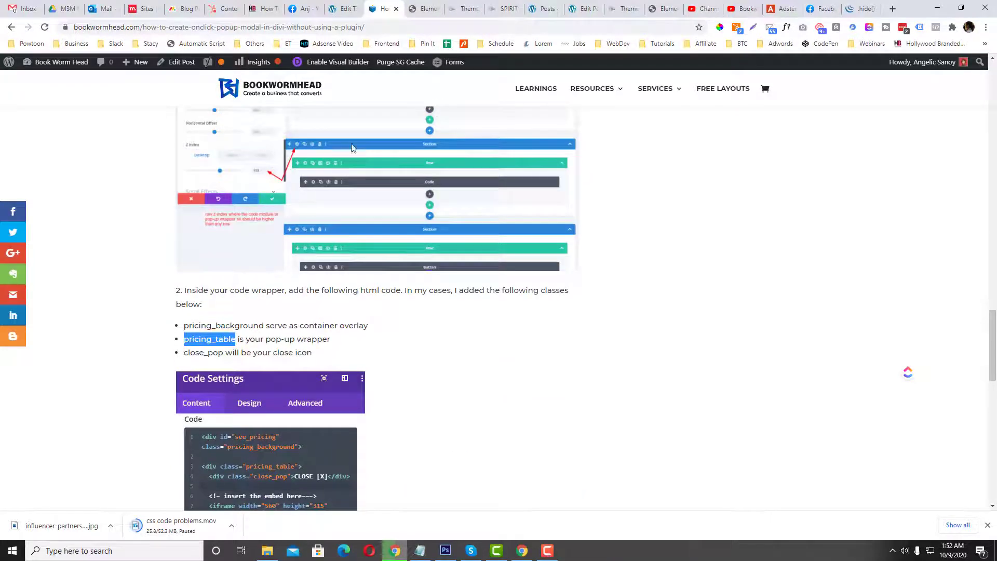
click(423, 9)
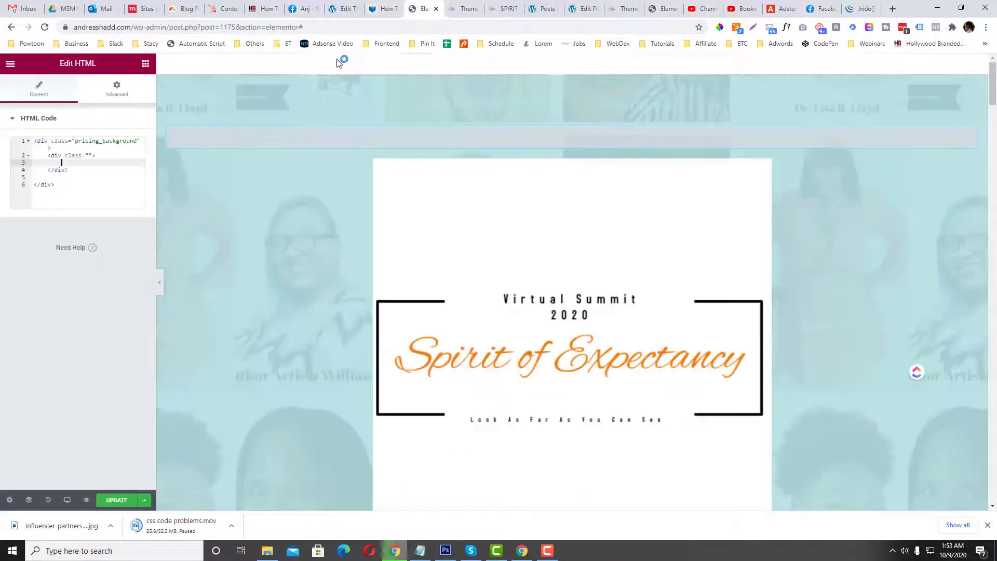
Set the inner div's class to pricing_table and add a new div line below it.
click(90, 156)
text(pricing_table)
click(87, 171)
key(Return)
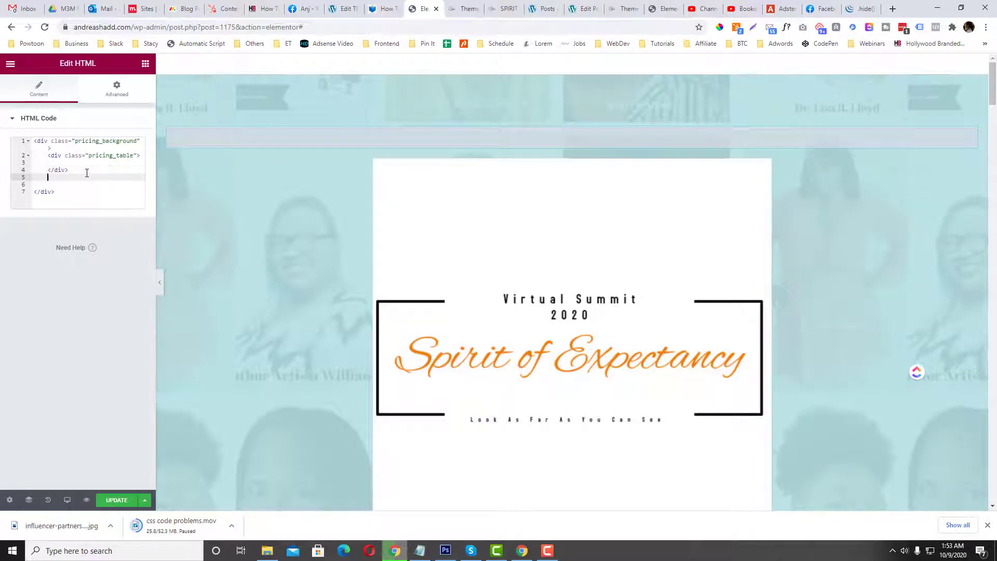
key(Return)
text(<div cla)
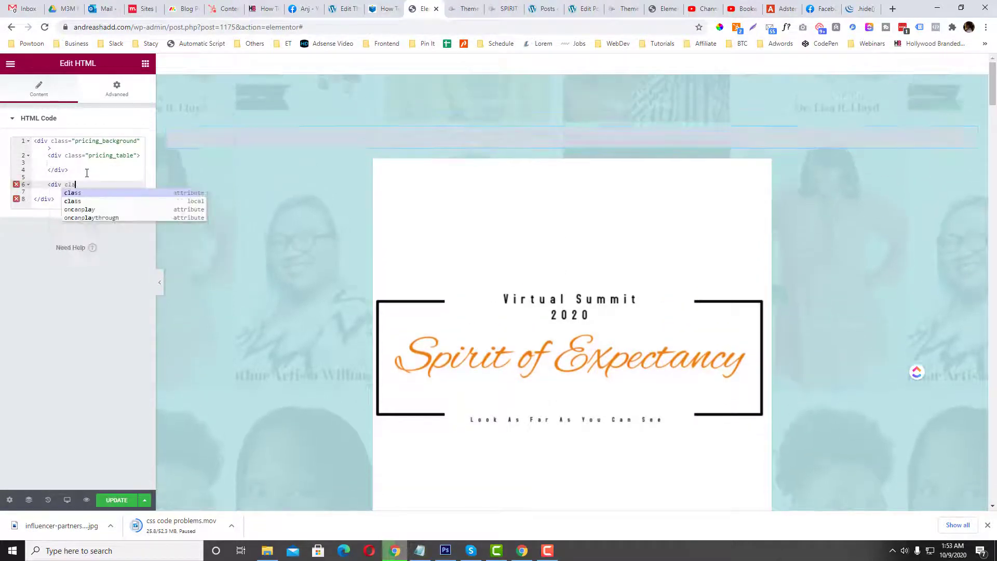
text(ss=""></div)
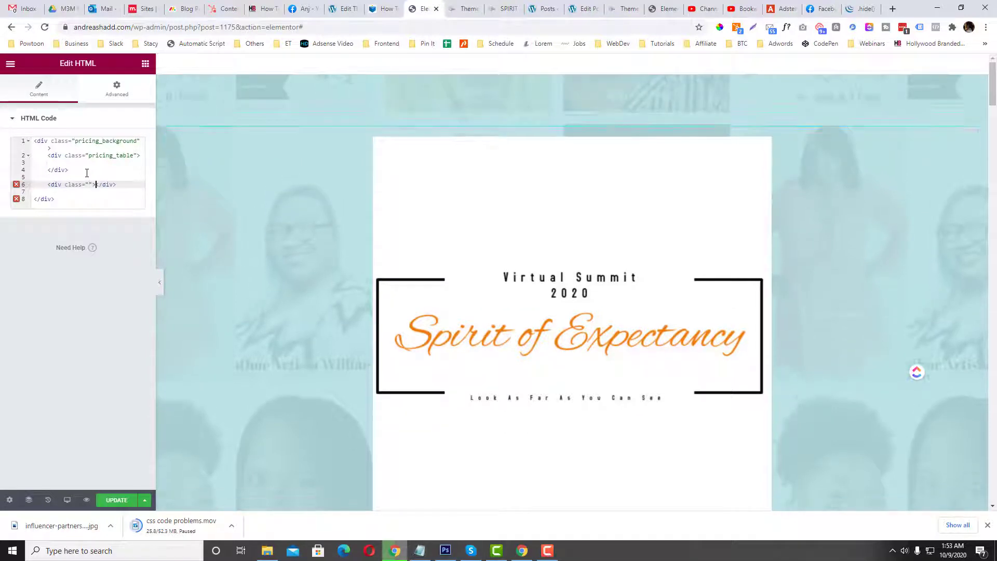
text(>)
key(Return)
Copy the close_pop class name from the tutorial.
click(386, 11)
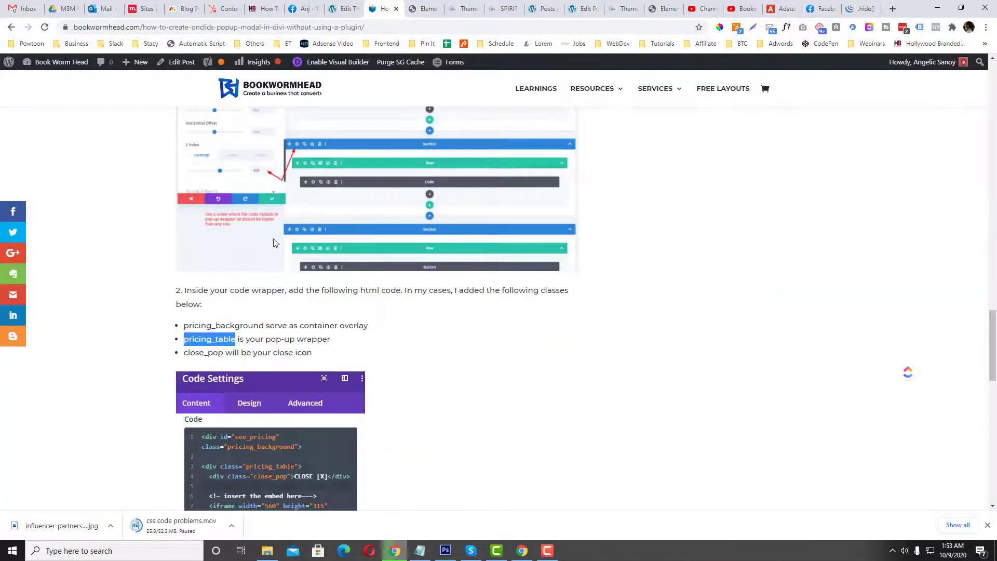
drag(224, 353, 187, 350)
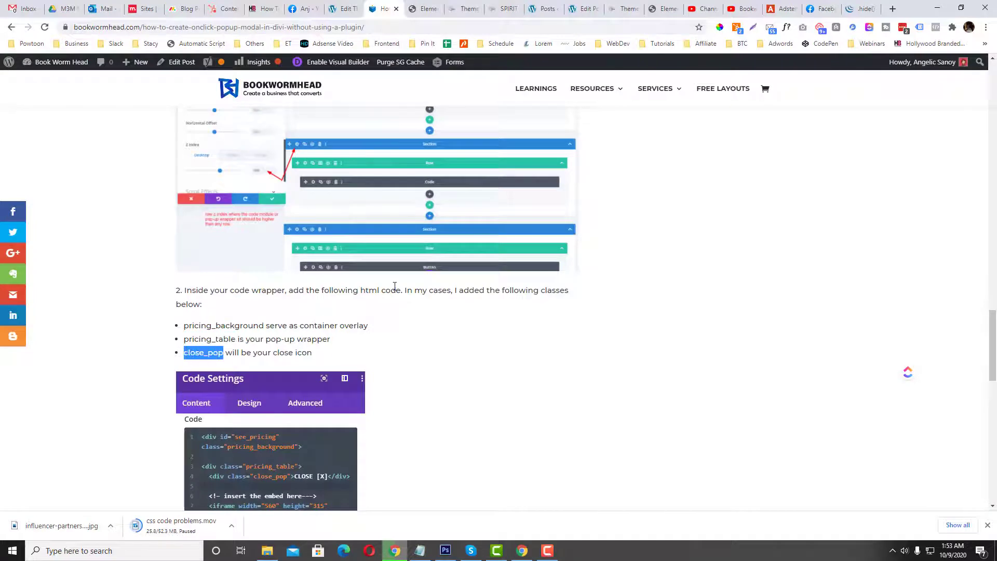
scroll(394, 286, up, 10)
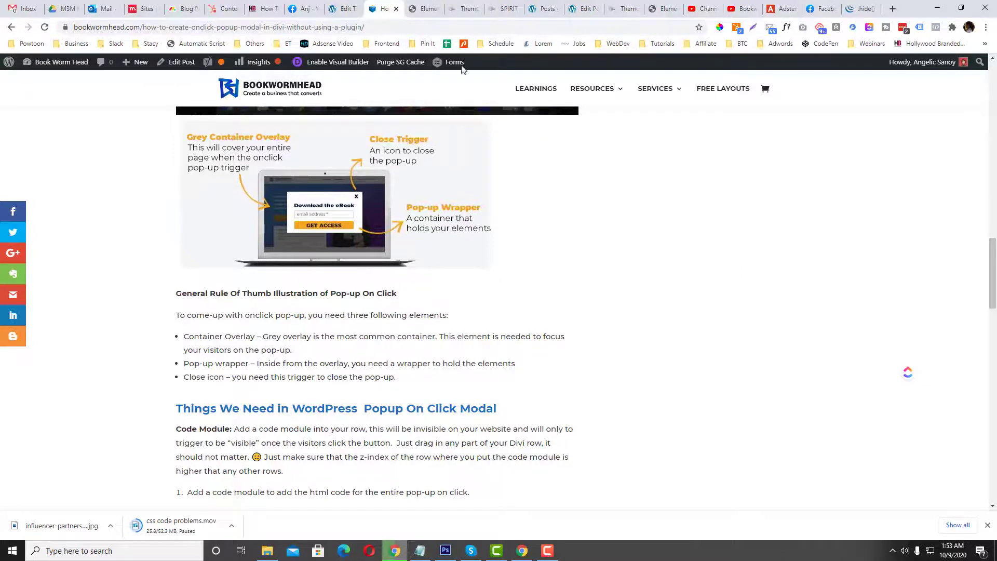
click(423, 8)
Paste close_pop as the new div's class and add see_pricing to line 1's pricing_background class.
click(93, 192)
text(close_pop)
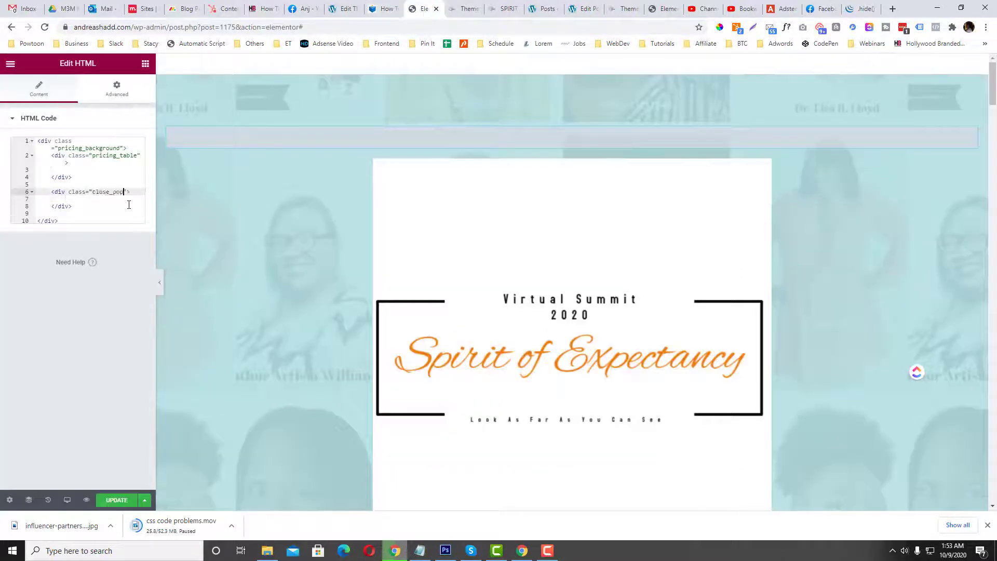
click(54, 148)
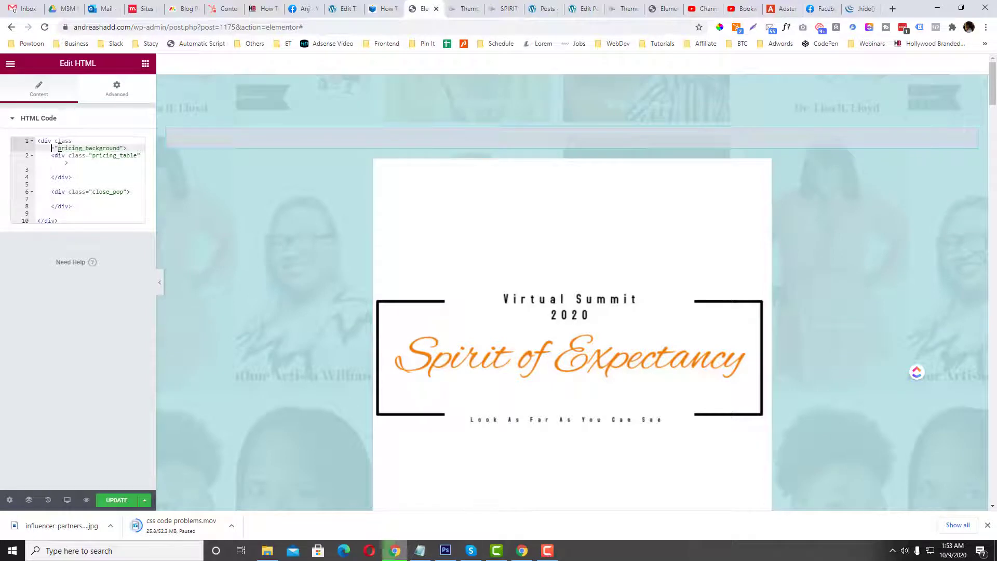
text(see_)
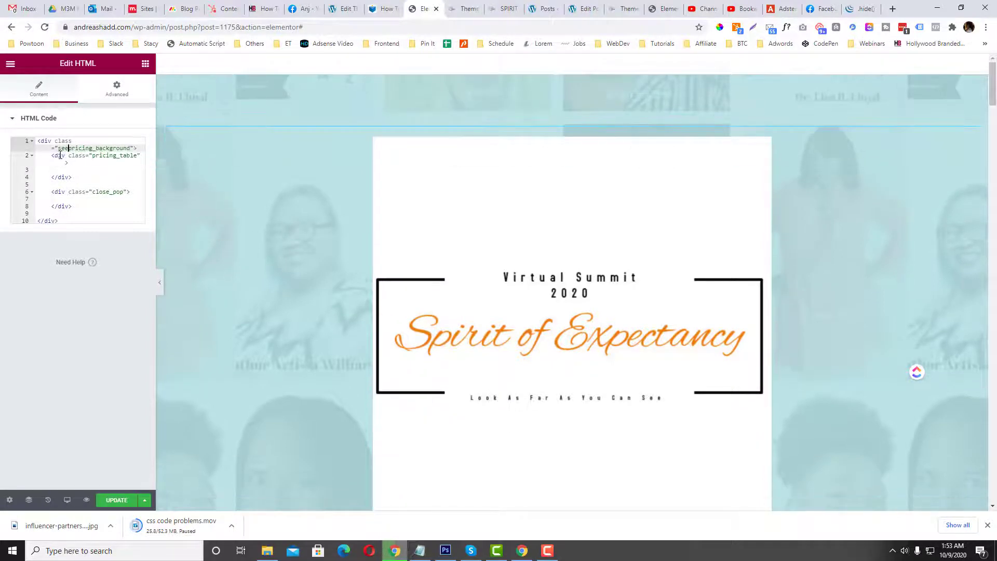
text(pricing)
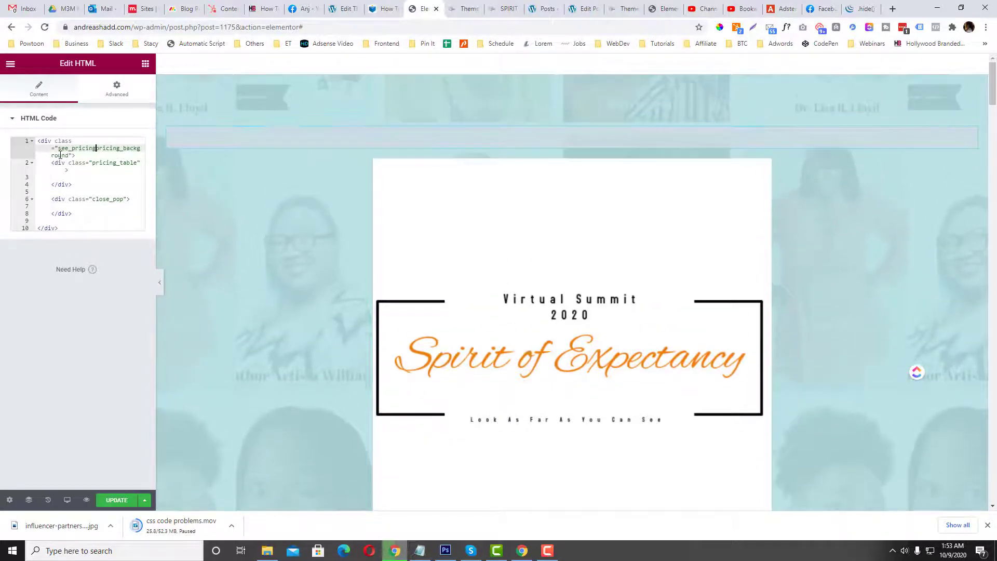
Check the tutorial's code example for reference.
click(384, 8)
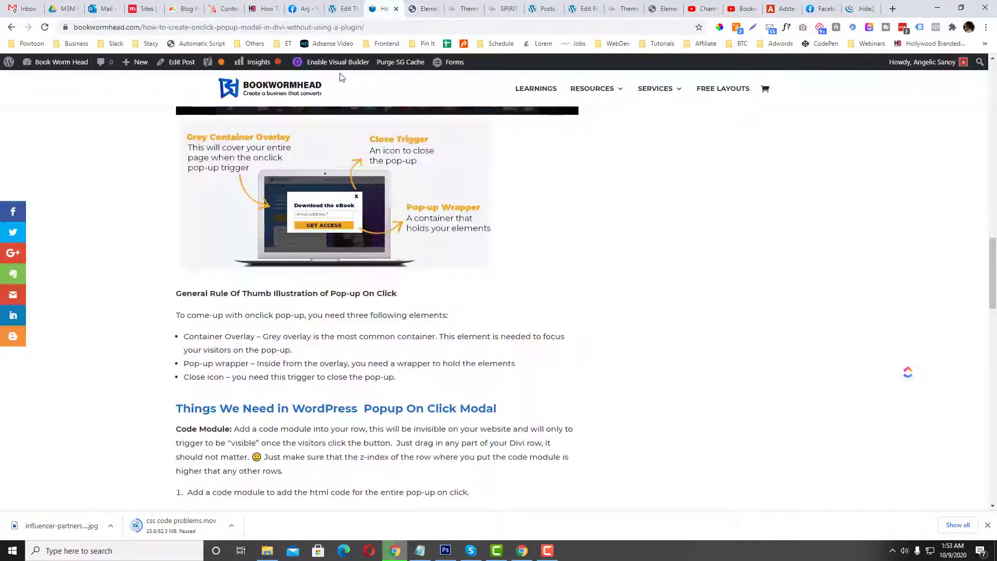
scroll(322, 340, down, 7)
scroll(322, 340, down, 4)
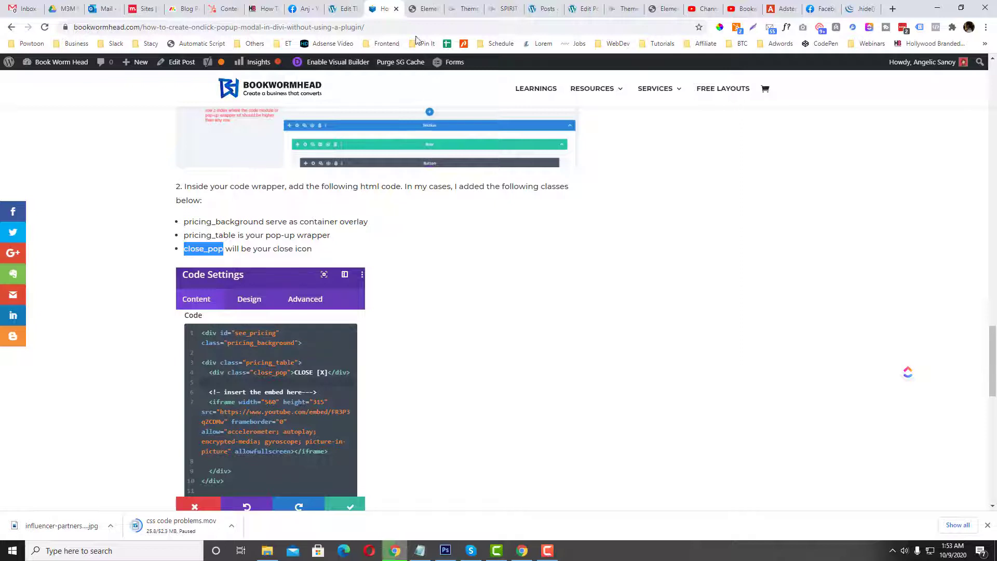
click(418, 10)
Put the close text X [close] inside the close_pop div and save with UPDATE.
click(121, 500)
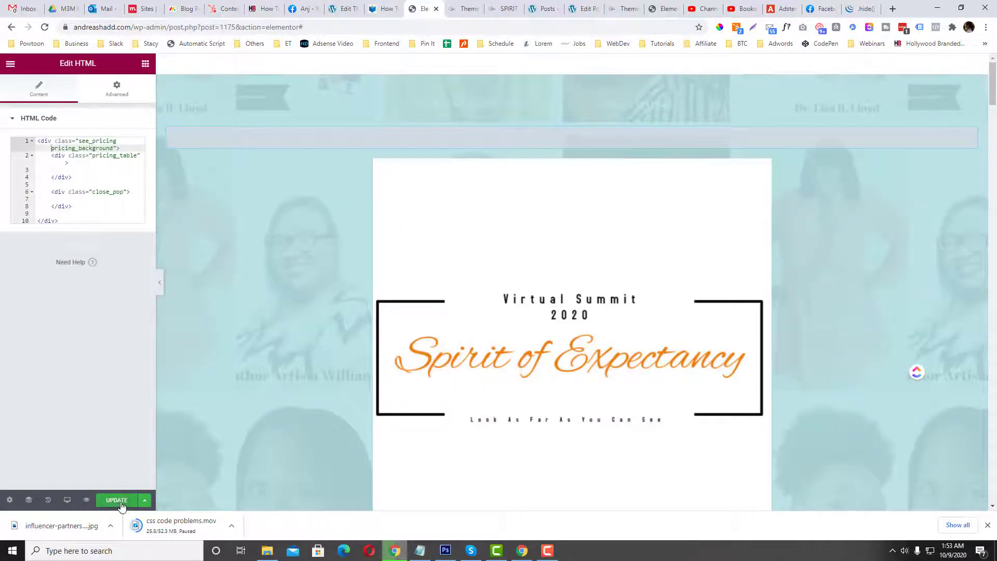
click(127, 192)
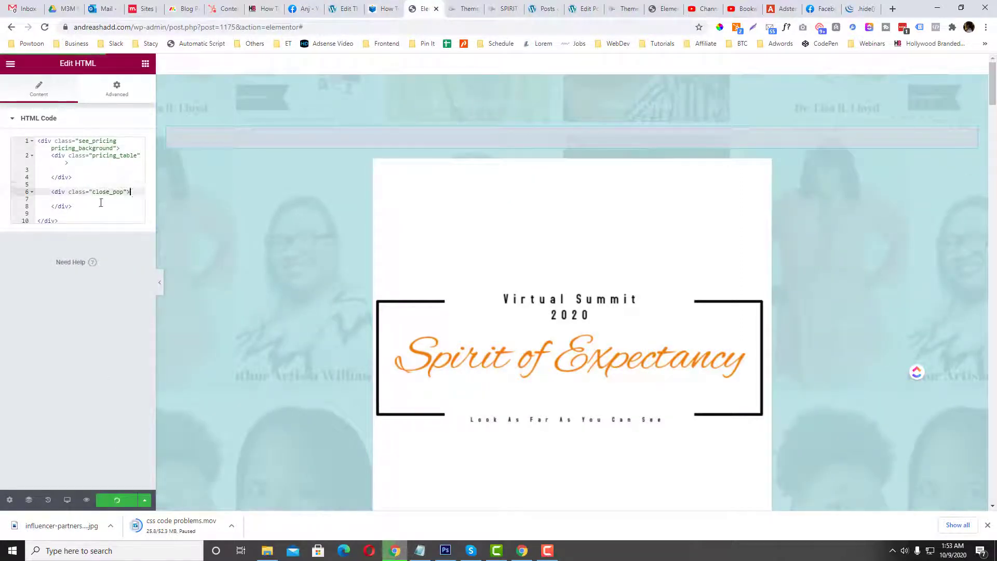
click(52, 206)
key(BackSpace)
key(BackSpace)
key(BackSpace)
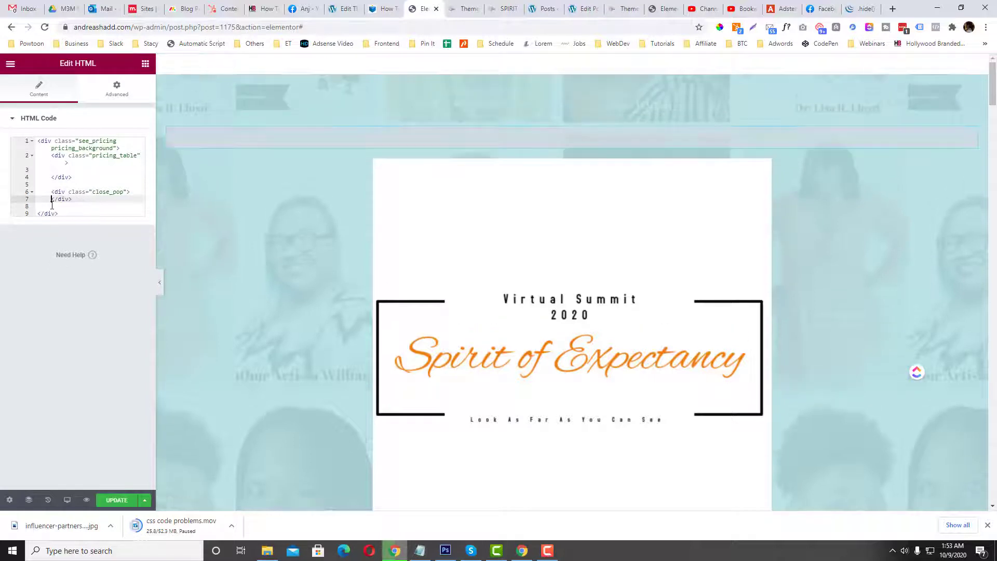
text(X0</div>)
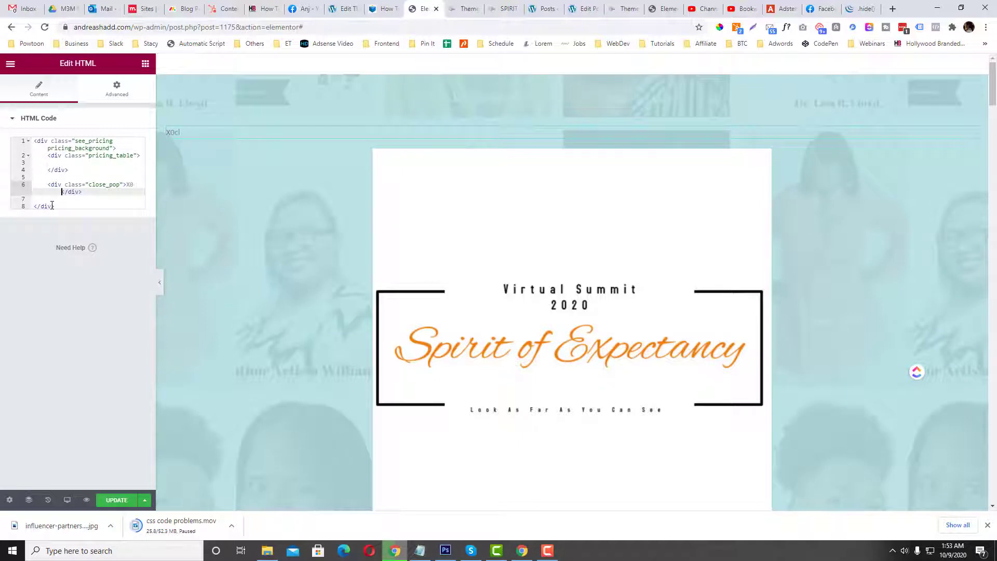
key(BackSpace)
key(BackSpace)
text([clos)
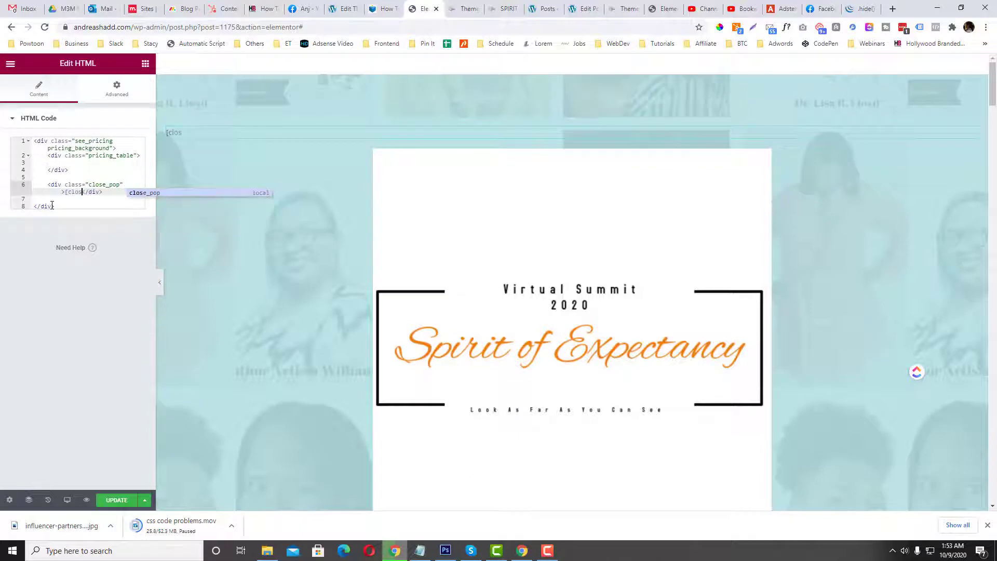
text(e])
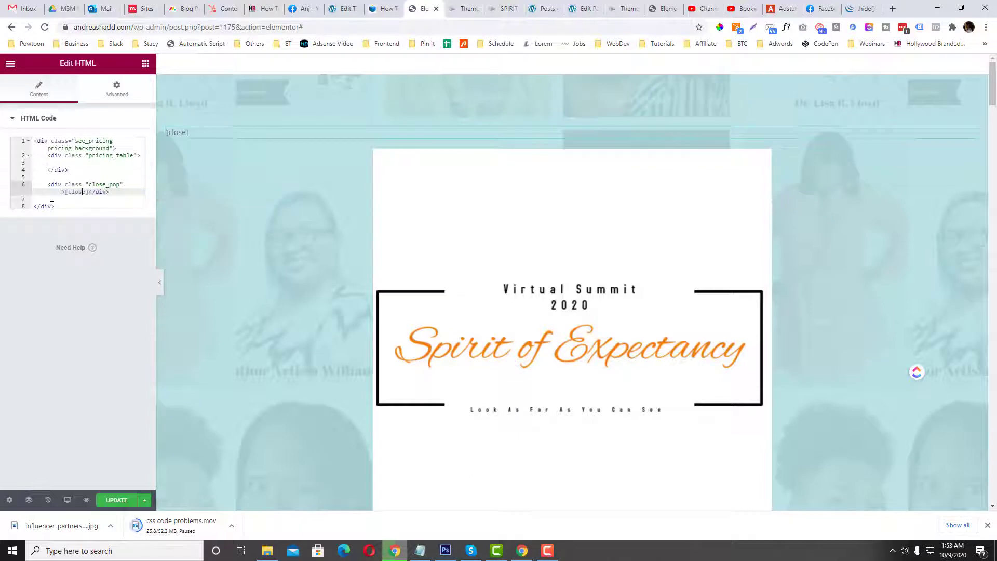
text(X)
click(114, 501)
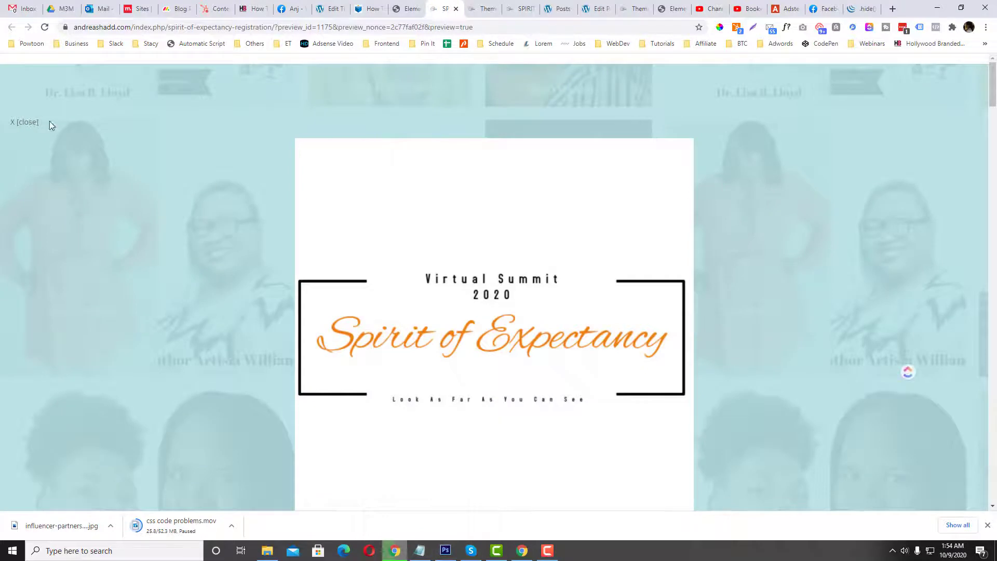
Select all of the Eventzilla embed code in Notepad.
drag(49, 120, 3, 124)
click(420, 550)
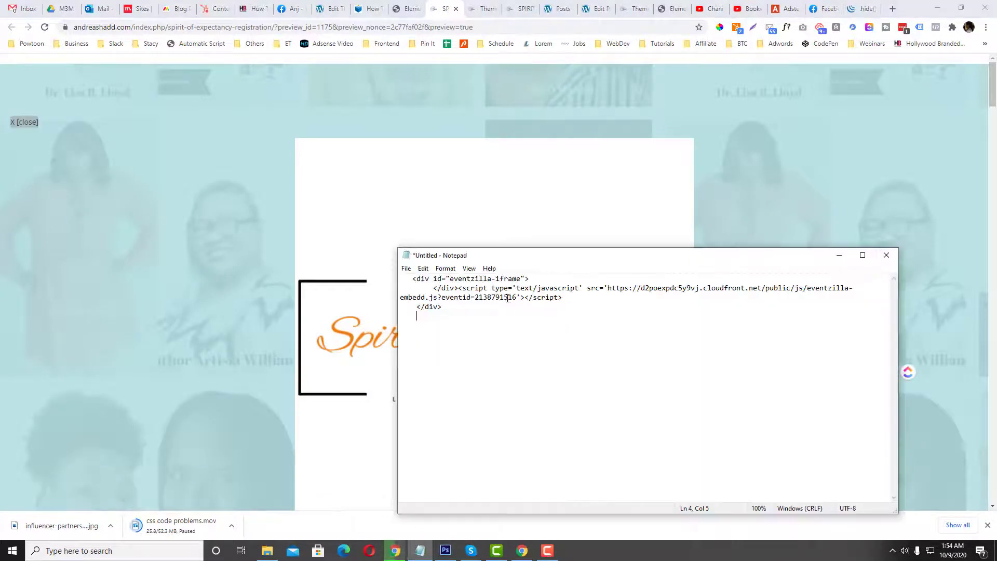
click(473, 306)
key(ctrl+shift+Home)
key(ctrl+c)
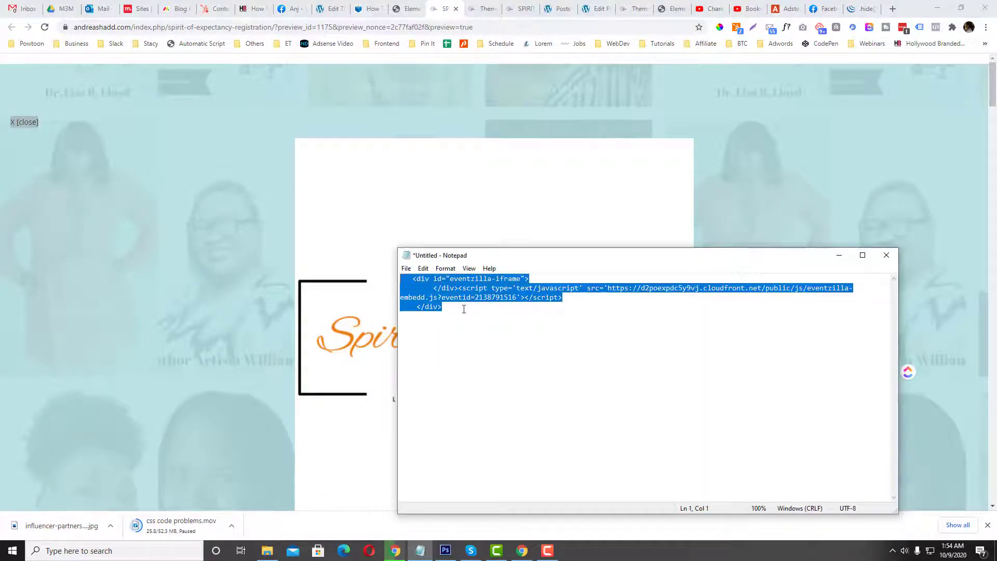
Paste the Eventzilla embed code onto empty line 7 after the close_pop div.
click(405, 9)
click(62, 202)
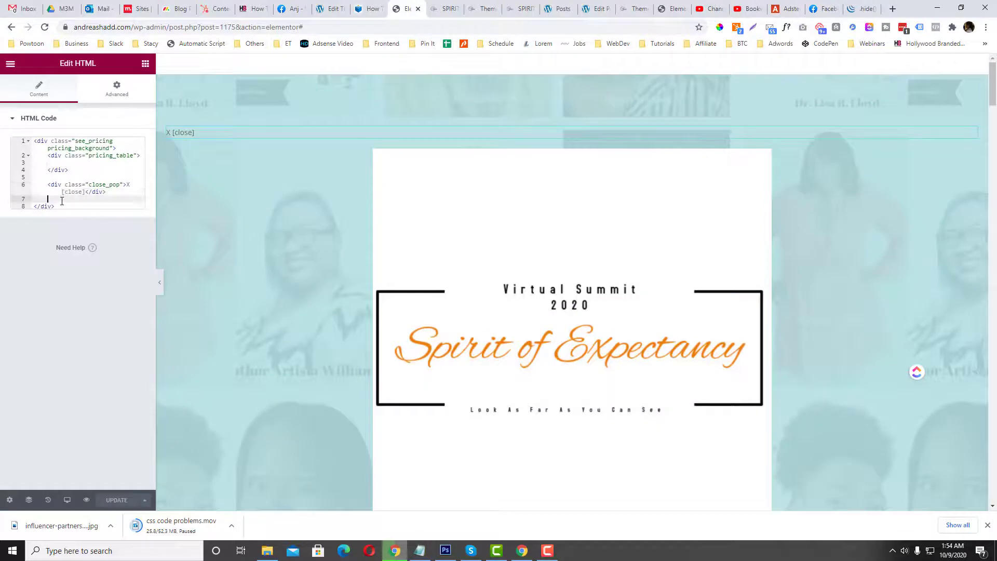
key(ctrl+v)
Save the page and delete the stray </div> tag on line 9 of the HTML code.
click(108, 500)
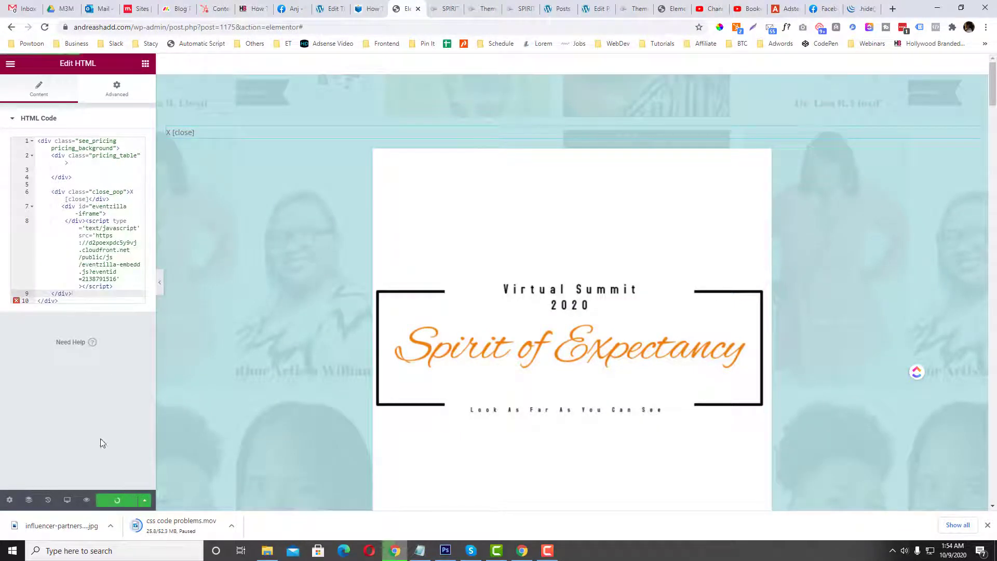
drag(77, 295, 55, 294)
key(BackSpace)
Reload the event page preview and test the Get Your Free Ticket button.
click(442, 9)
click(430, 25)
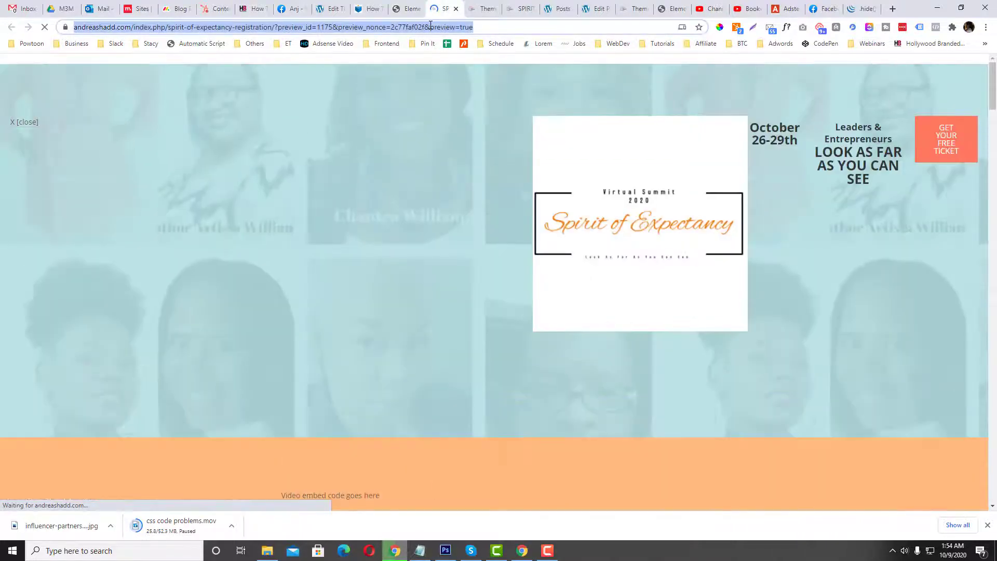
key(Return)
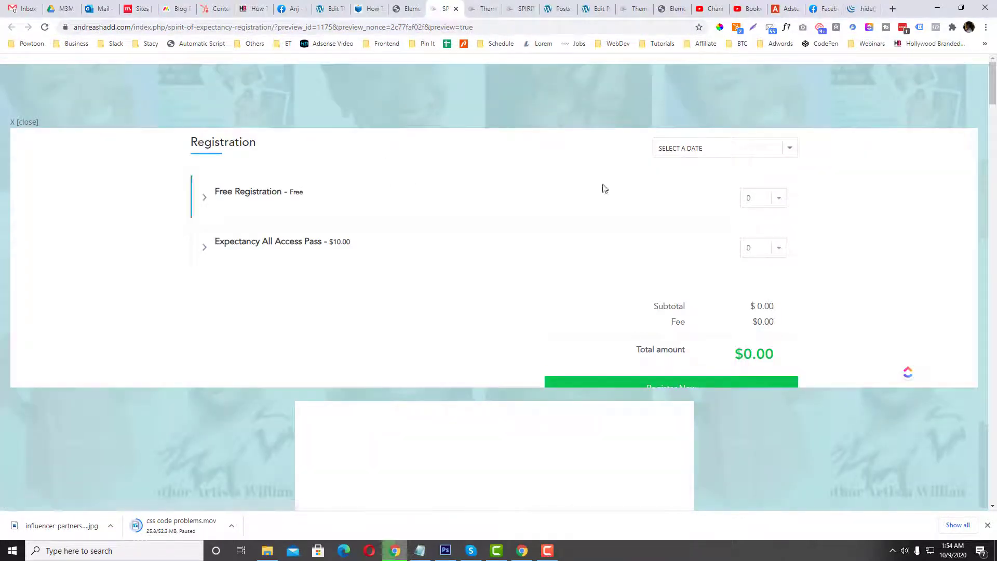
scroll(608, 281, down, 3)
scroll(609, 198, up, 3)
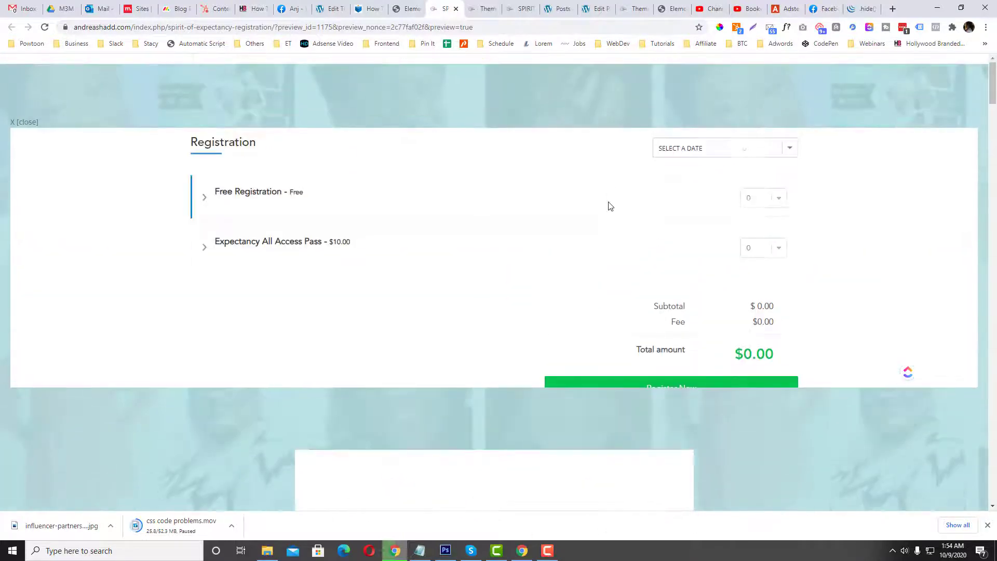
scroll(608, 229, down, 2)
scroll(547, 207, up, 2)
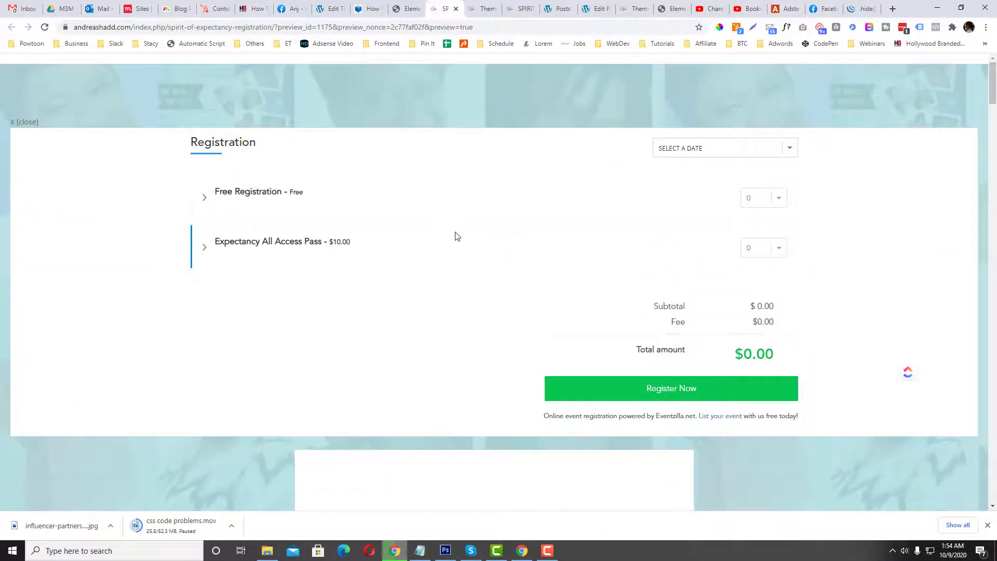
scroll(457, 235, down, 3)
scroll(458, 236, down, 2)
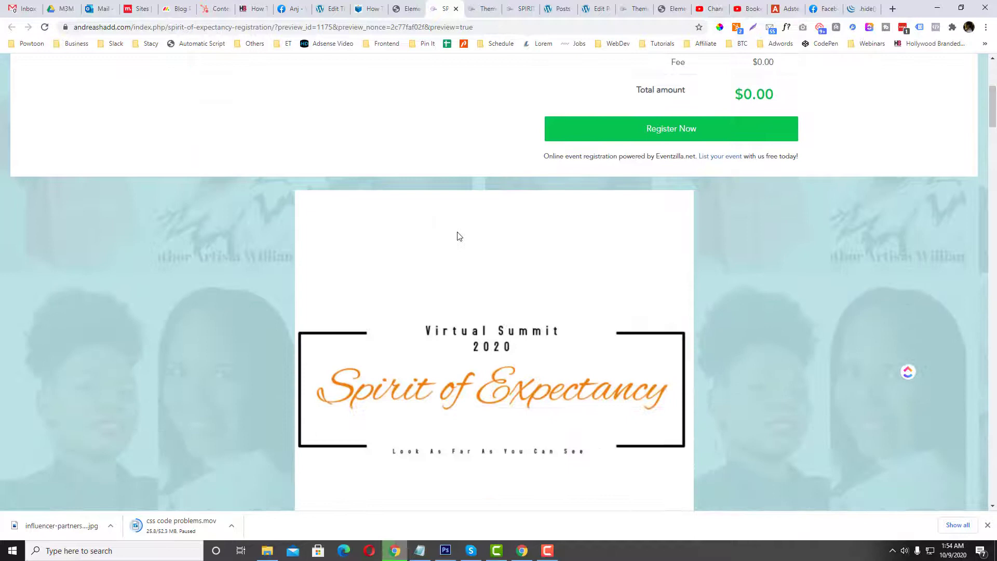
scroll(458, 236, up, 5)
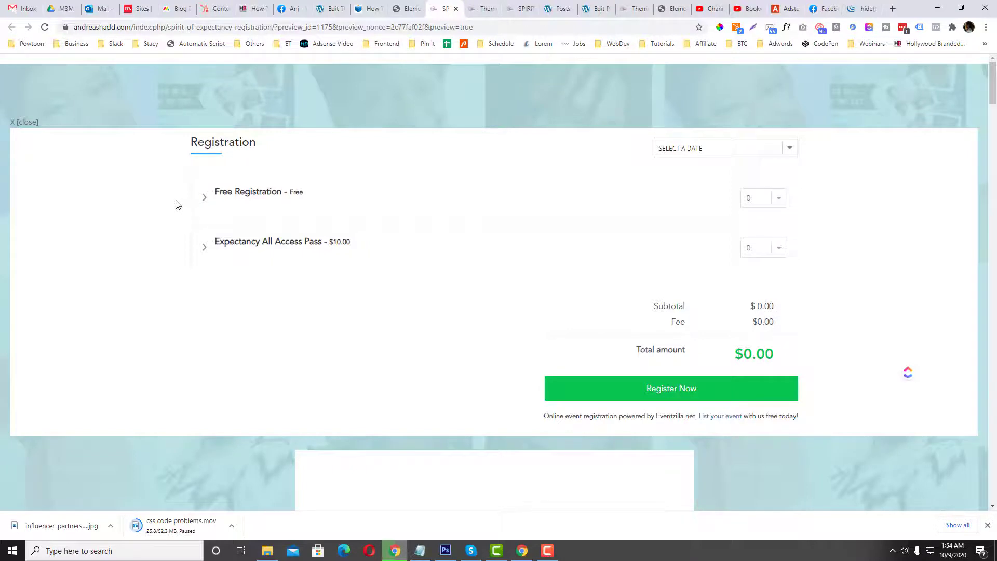
scroll(175, 203, down, 7)
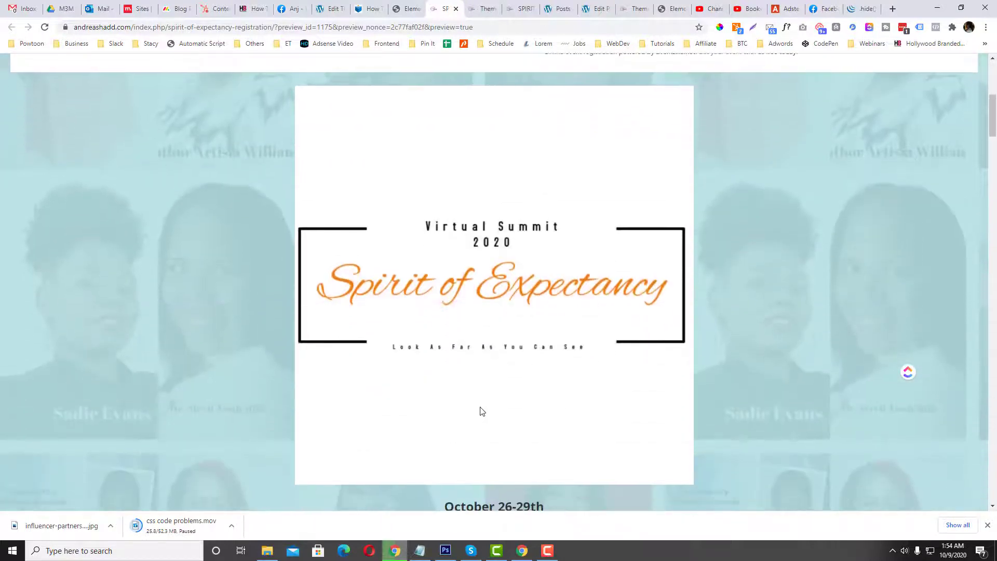
scroll(481, 411, down, 3)
scroll(480, 418, down, 5)
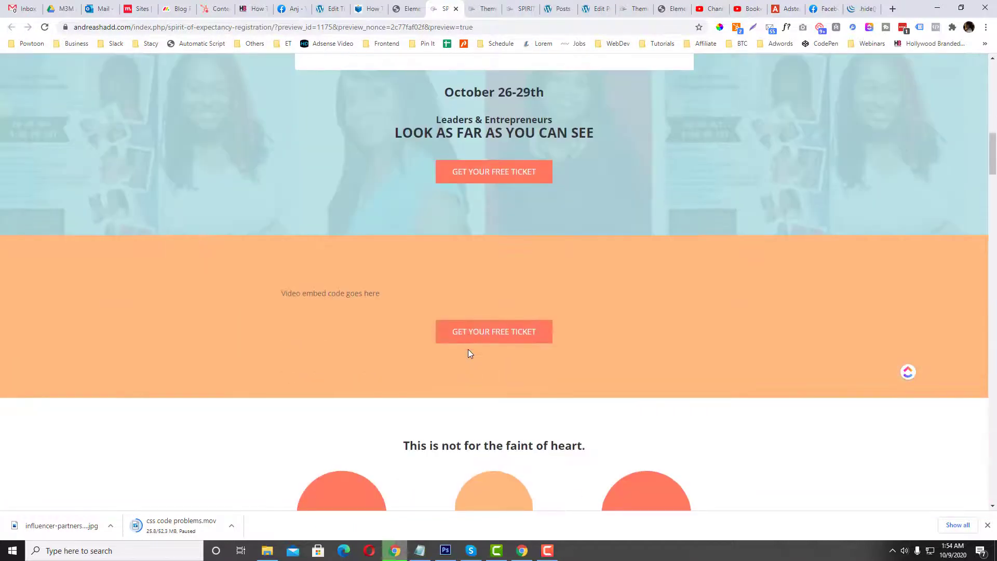
click(469, 349)
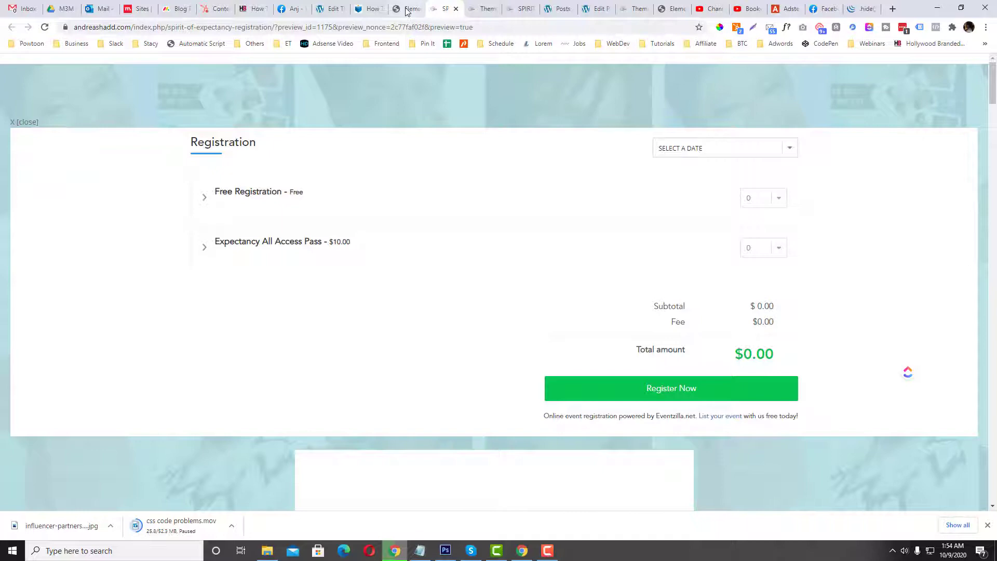
Reload the Bookwormhead tutorial article and copy its pricing_background CSS code block.
click(365, 8)
scroll(266, 245, down, 13)
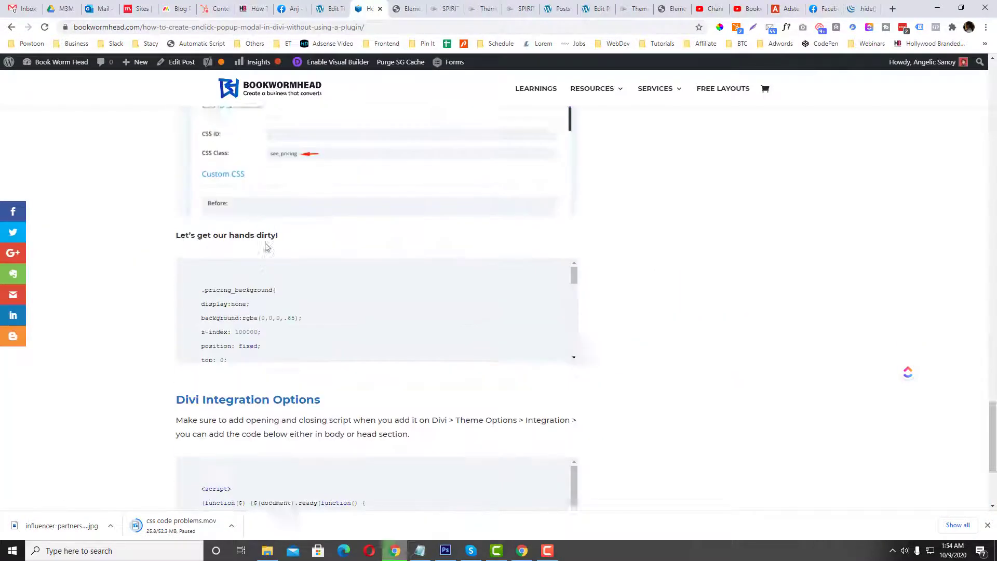
scroll(265, 247, up, 3)
click(287, 27)
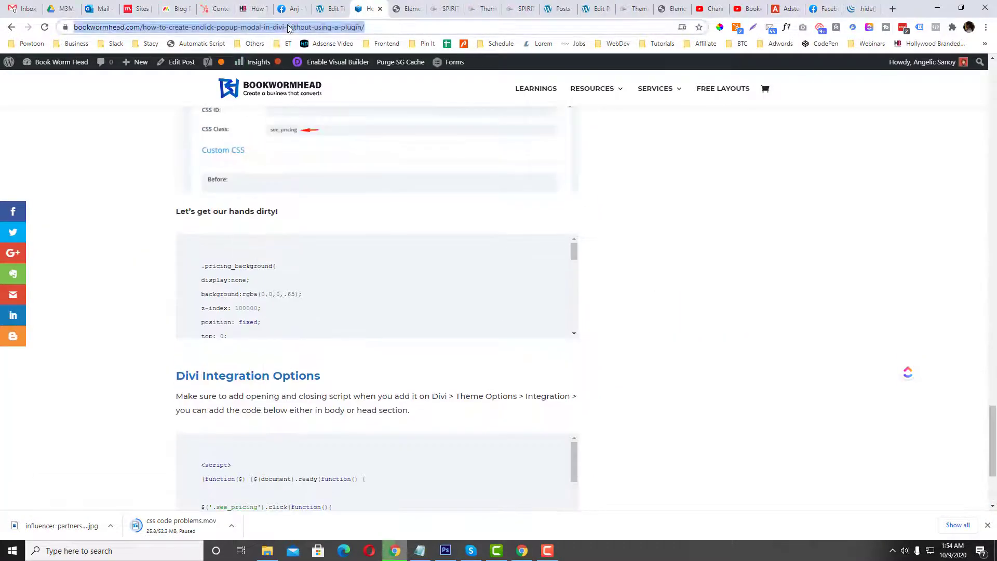
key(Return)
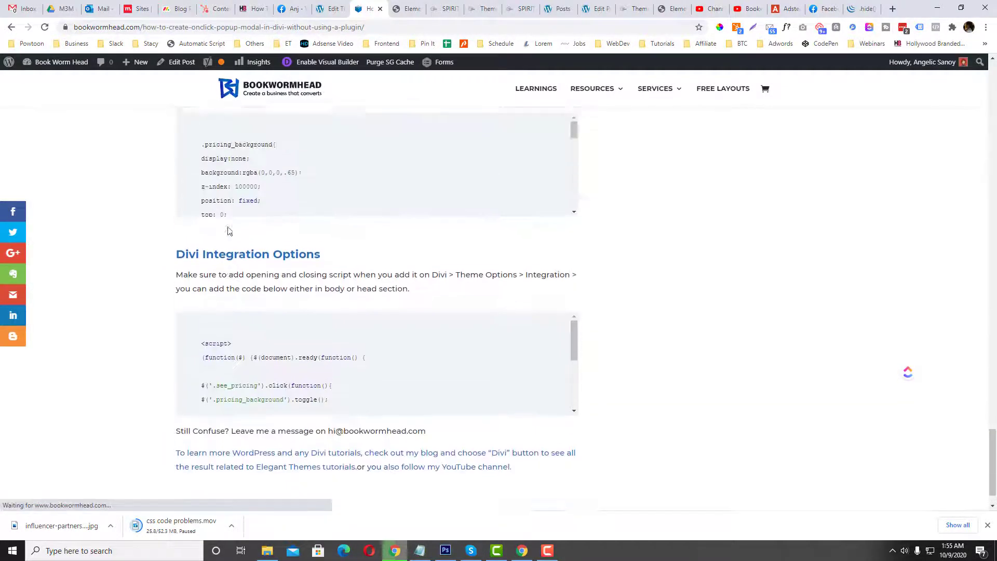
drag(200, 293, 269, 355)
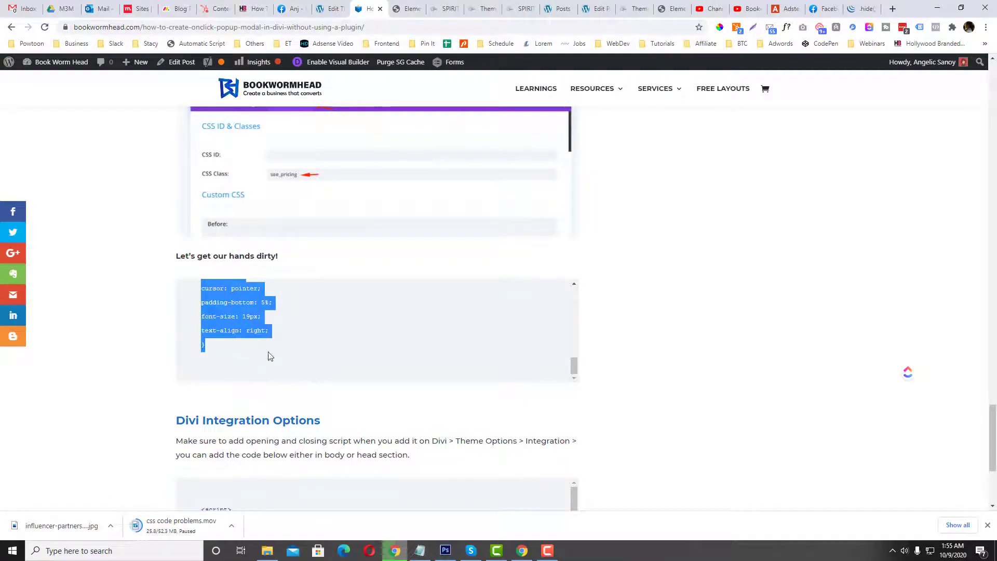
right_click(224, 302)
click(244, 312)
click(441, 8)
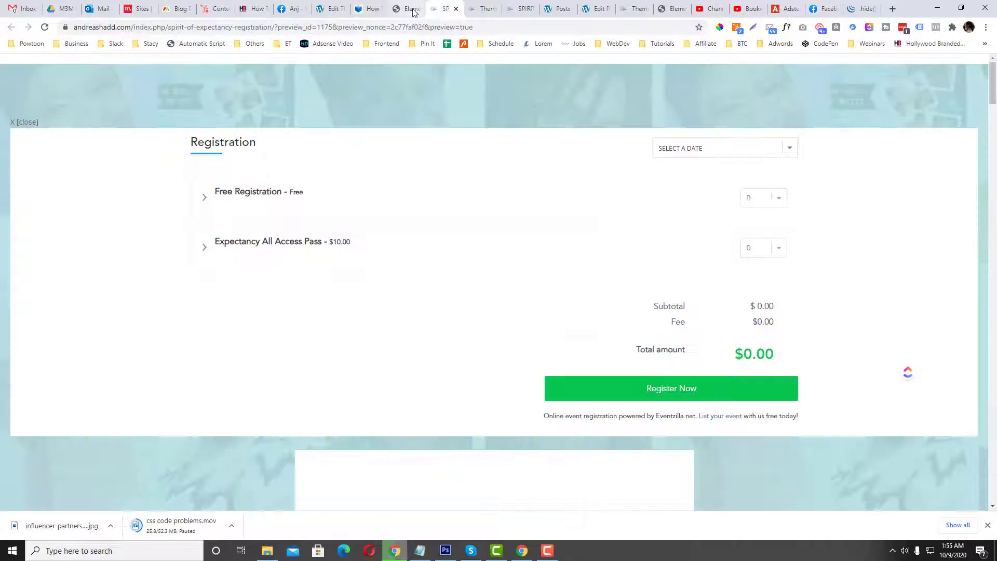
Search YouTube for 'bookwormhead'.
click(412, 9)
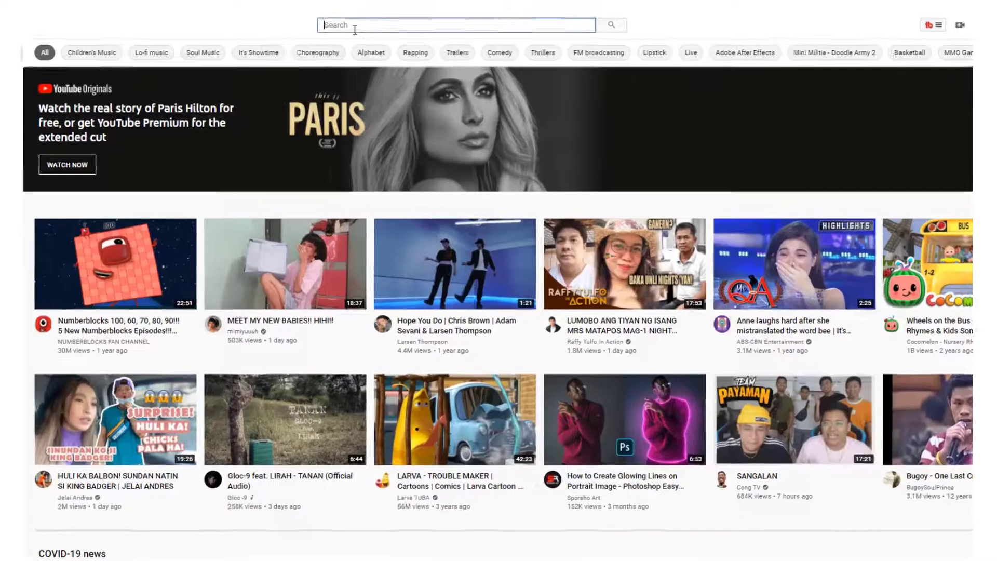
text(bookworm)
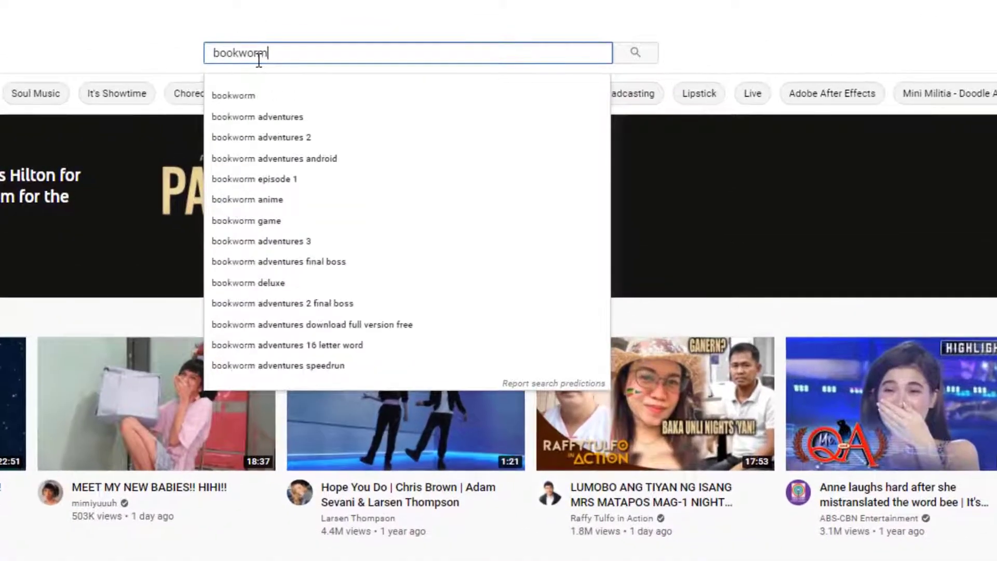
text(head)
key(Return)
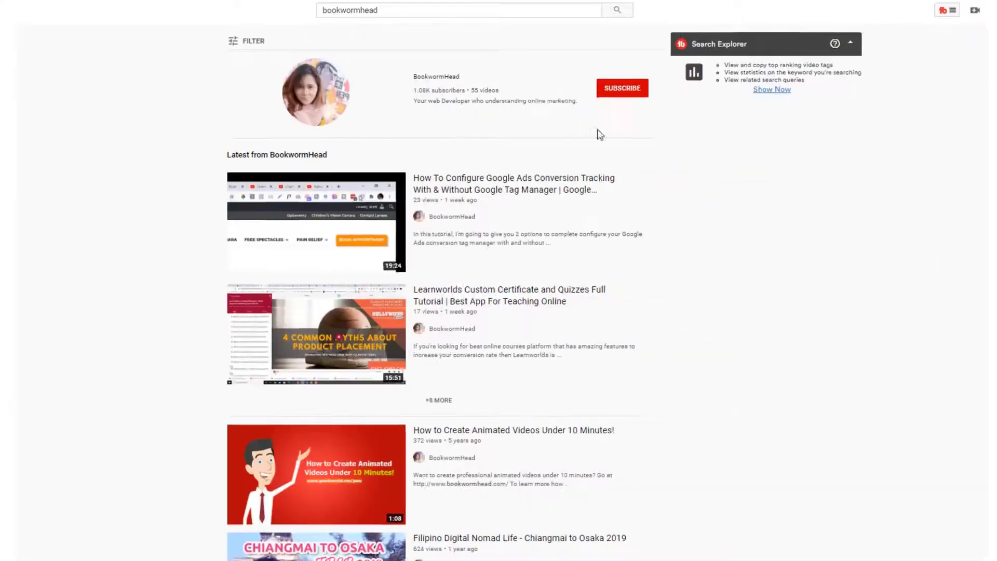
Subscribe to BookwormHead, like the video, and set channel notifications to All.
click(603, 90)
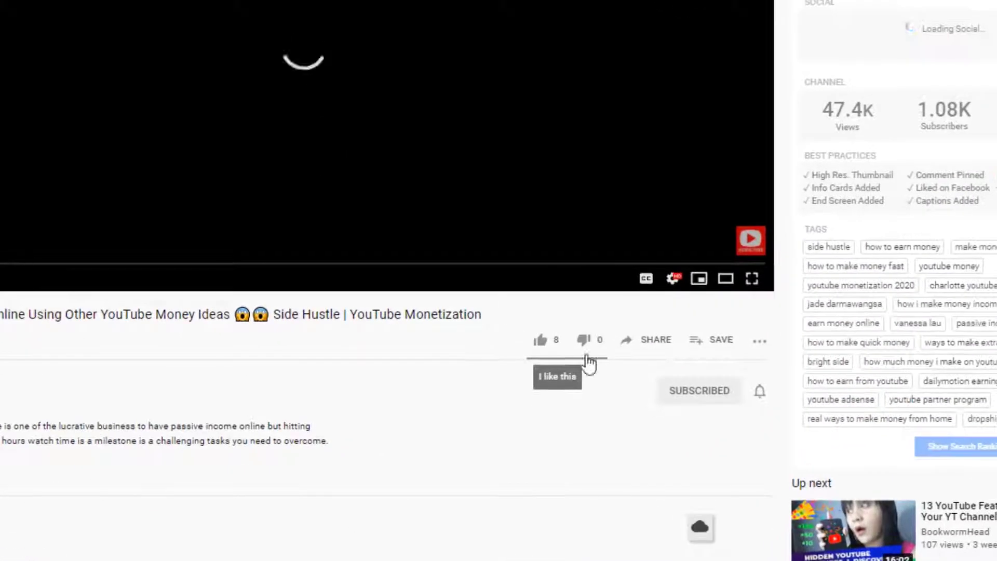
click(541, 340)
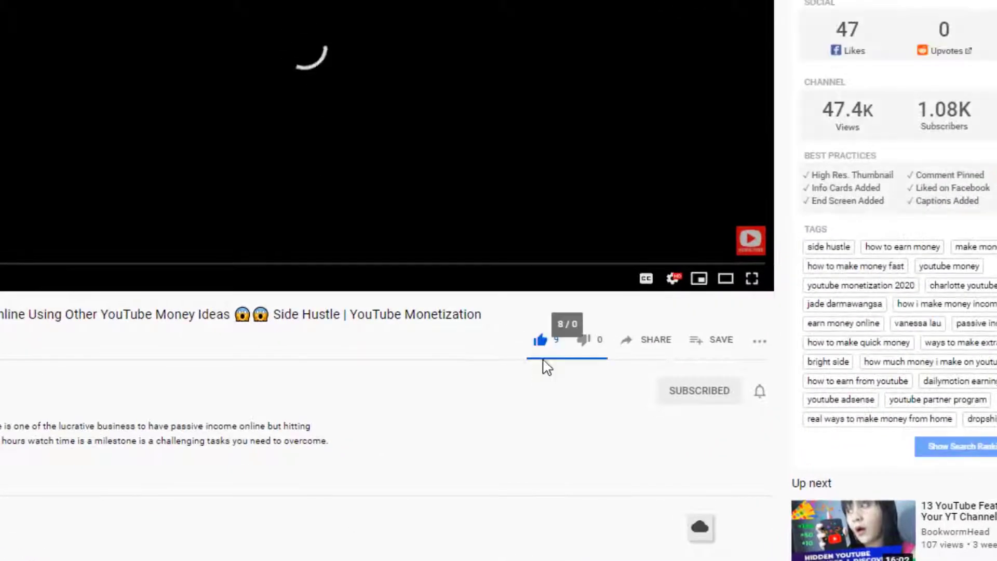
click(760, 391)
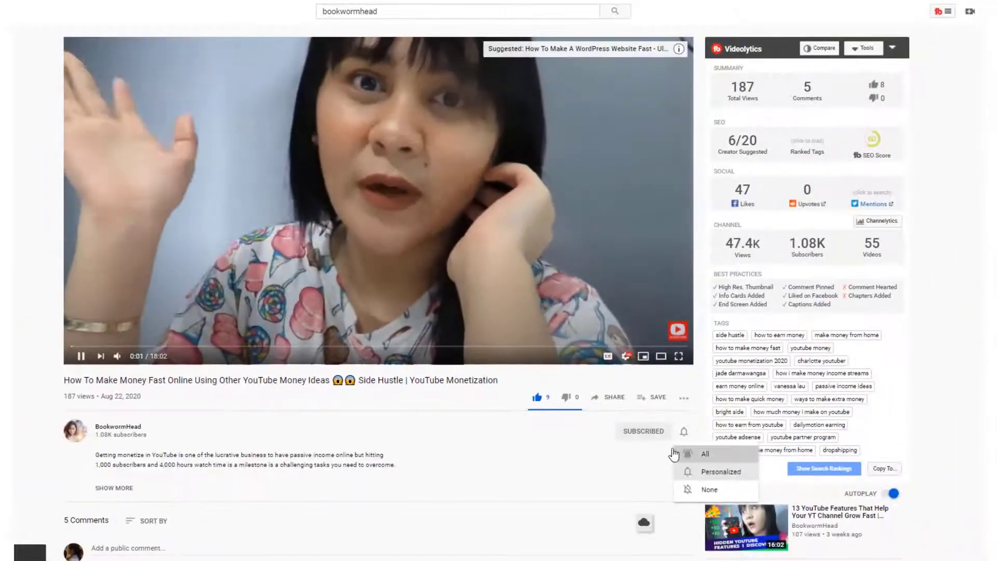
click(674, 453)
scroll(189, 409, down, 3)
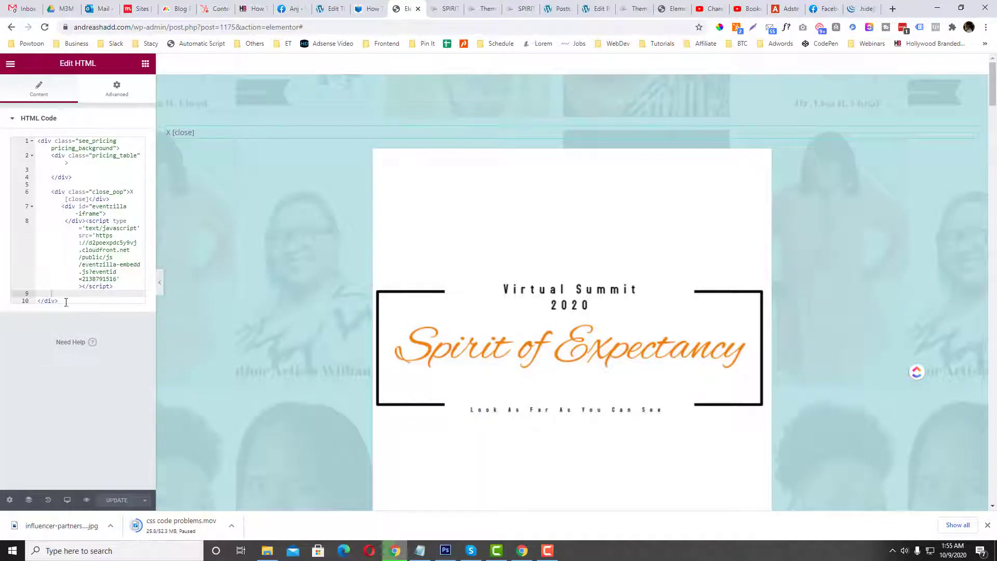
Add blank lines after the closing div on line 10, then view the page Settings and Advanced tabs.
click(67, 301)
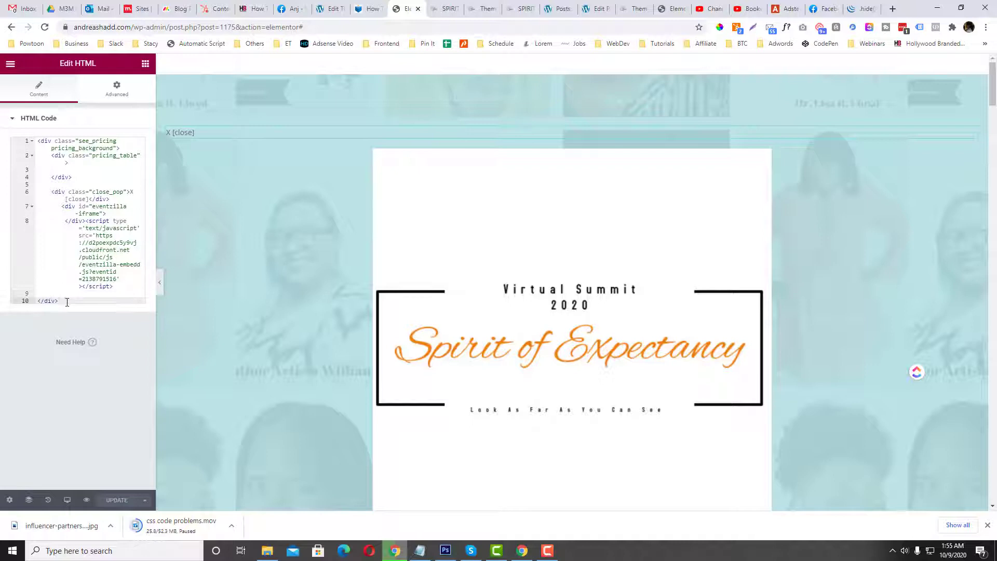
key(Return)
key(Return)
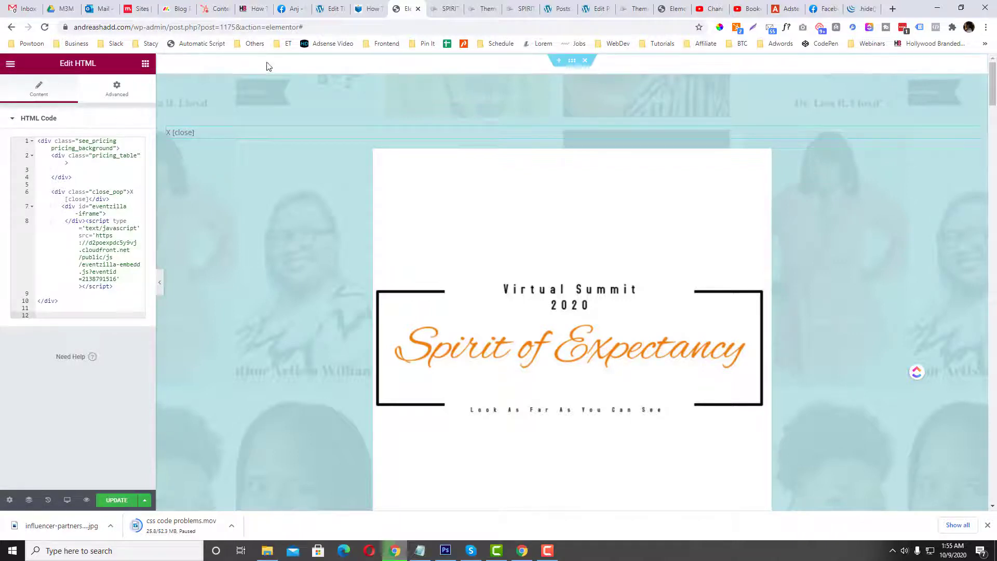
click(9, 501)
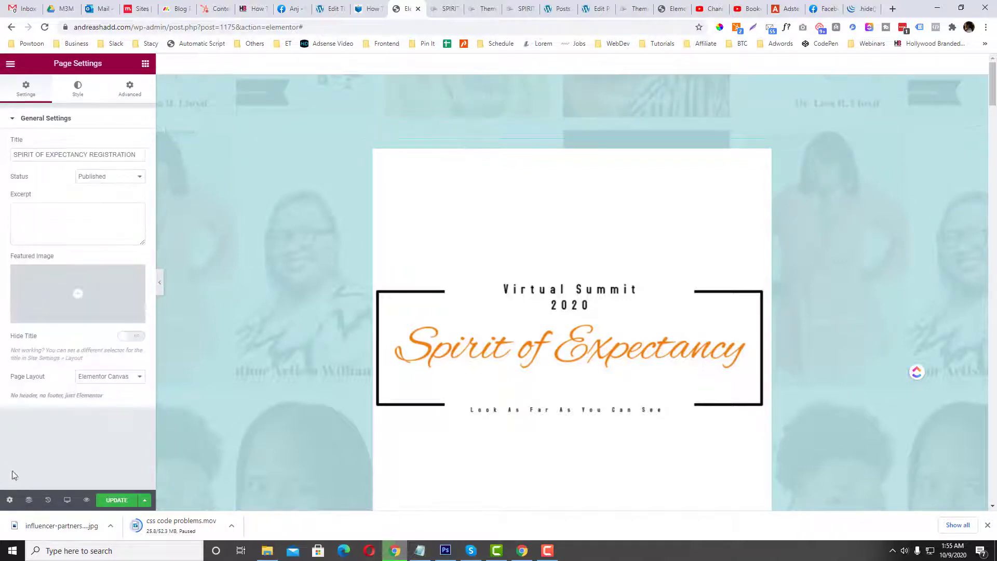
click(129, 87)
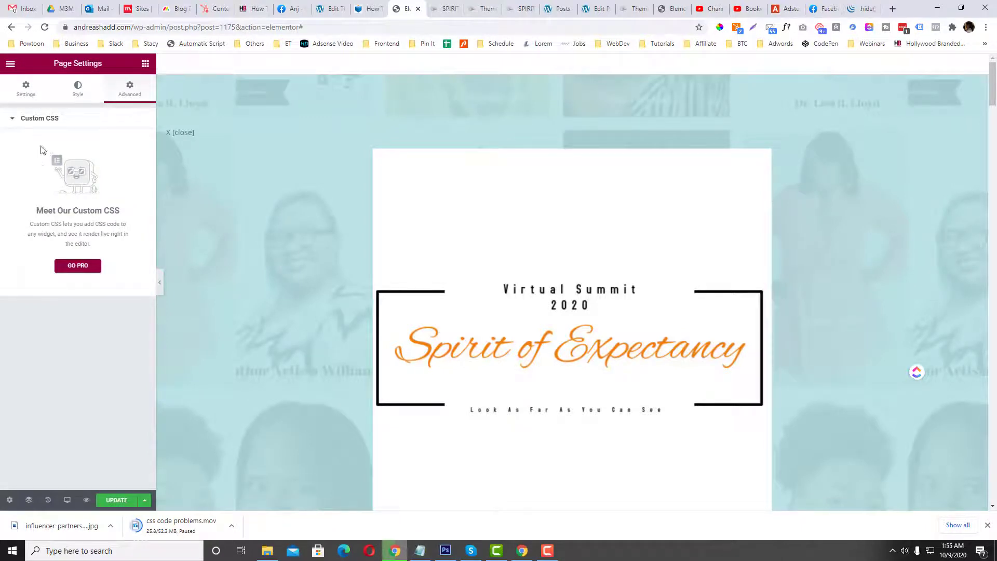
click(27, 89)
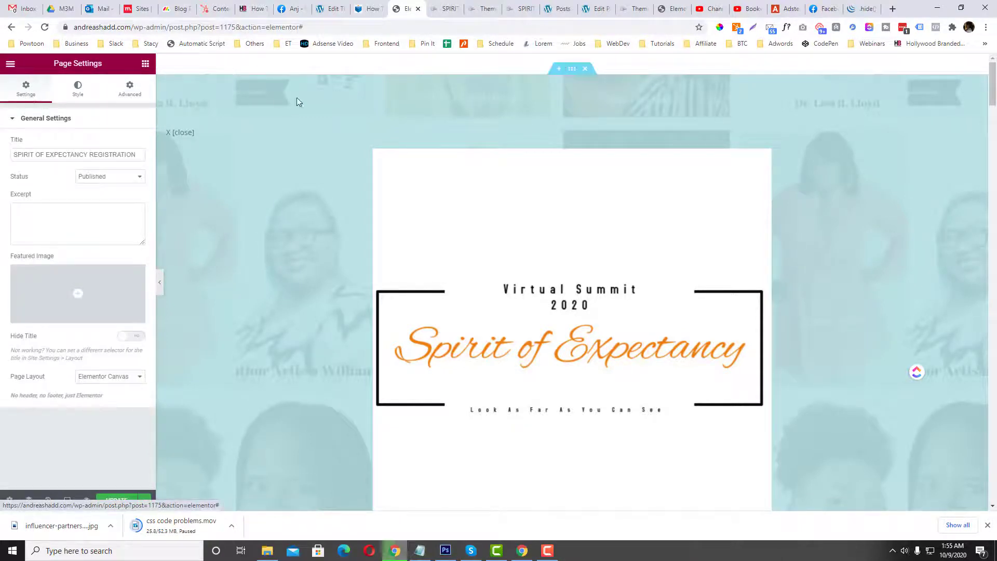
Scroll the Divi Theme Options General settings to the empty Custom CSS box.
click(484, 10)
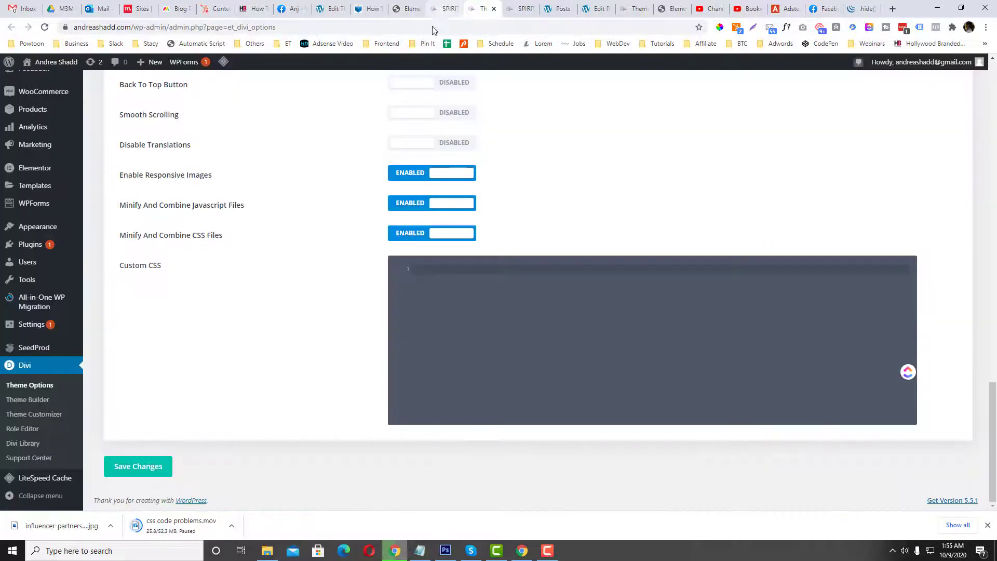
scroll(299, 267, up, 10)
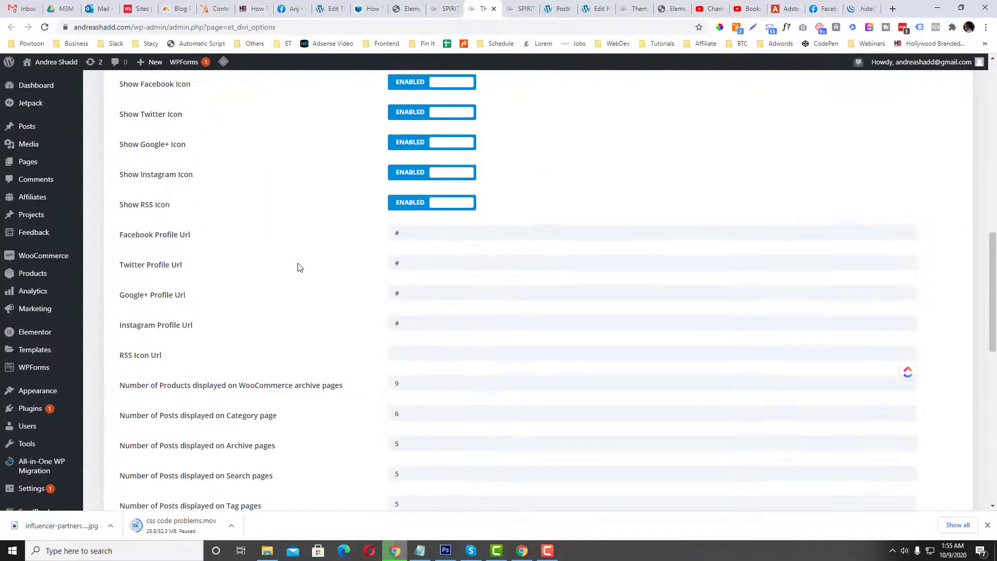
scroll(299, 267, up, 5)
scroll(299, 267, down, 14)
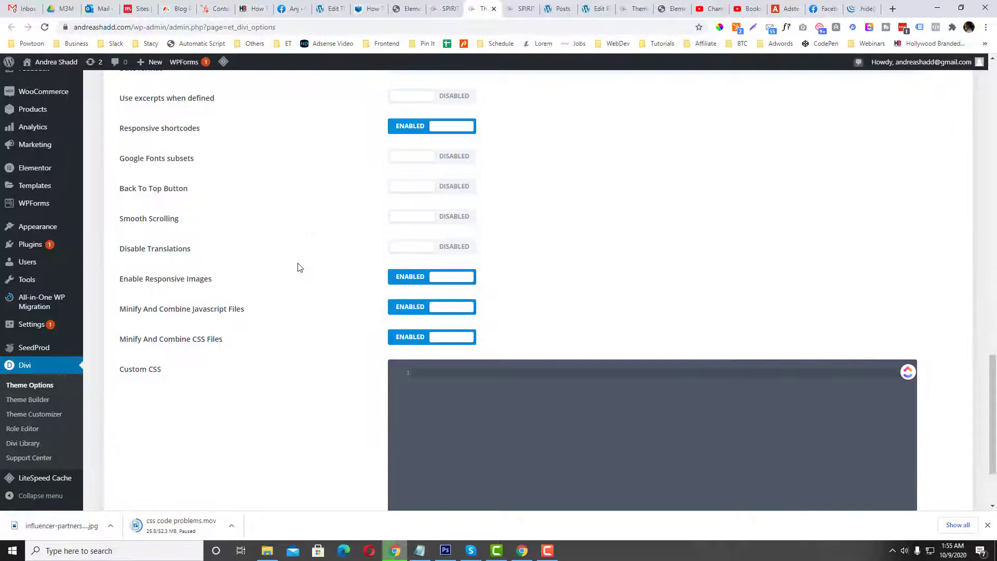
scroll(299, 267, up, 6)
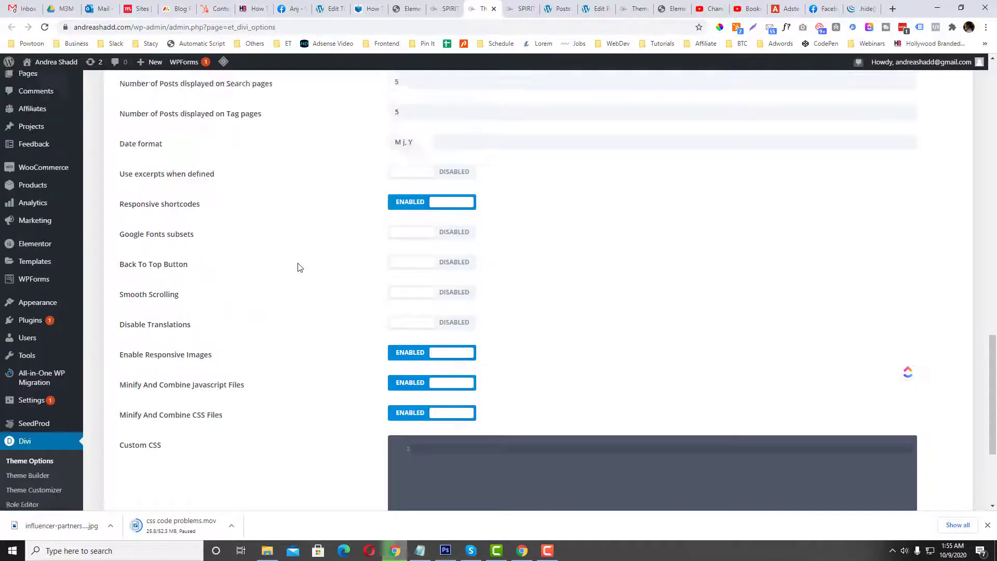
scroll(299, 266, up, 3)
scroll(299, 267, up, 8)
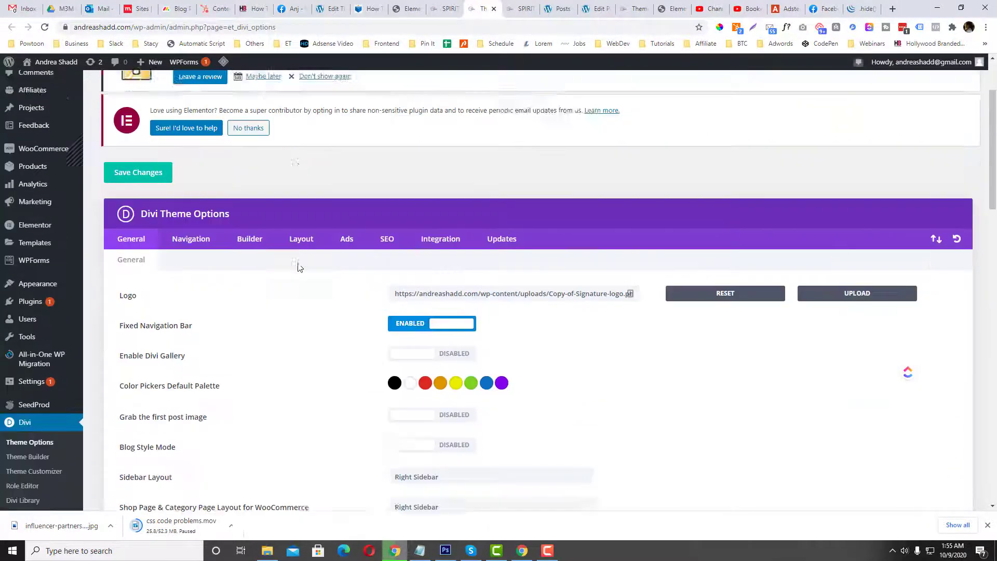
scroll(299, 267, down, 9)
scroll(299, 267, down, 8)
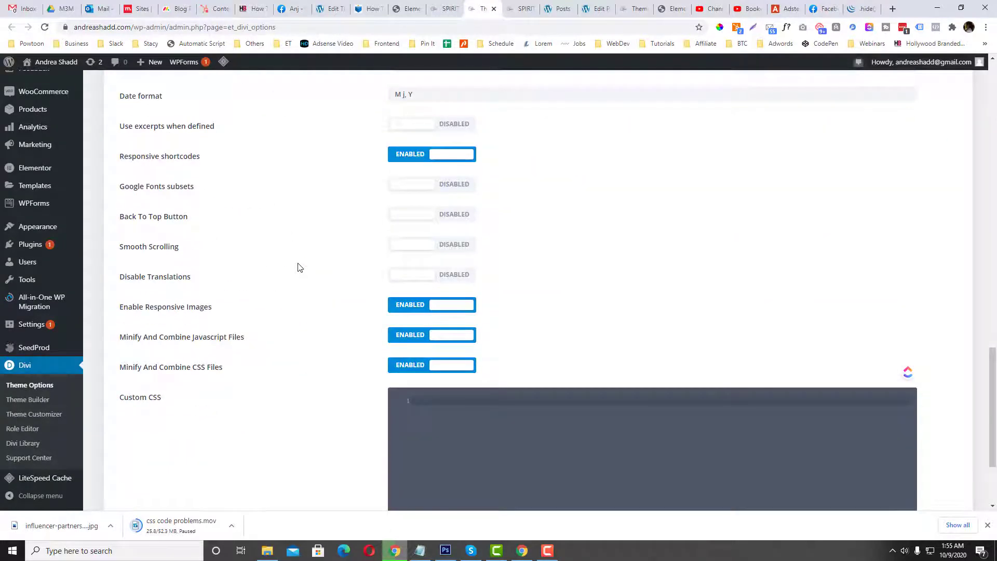
scroll(299, 267, down, 3)
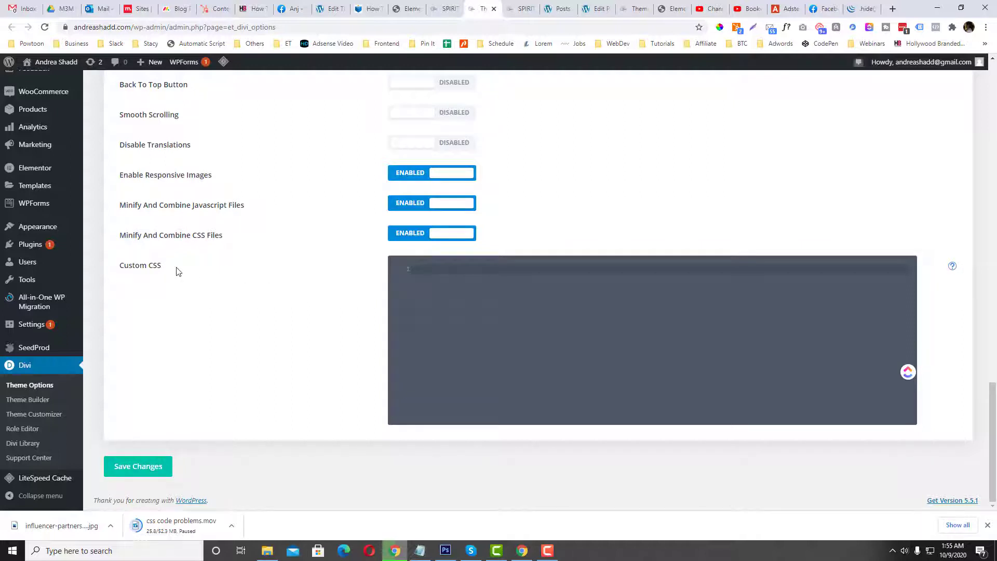
Select the popup CSS rules in the tutorial and return to Divi Theme Options.
drag(167, 270, 121, 265)
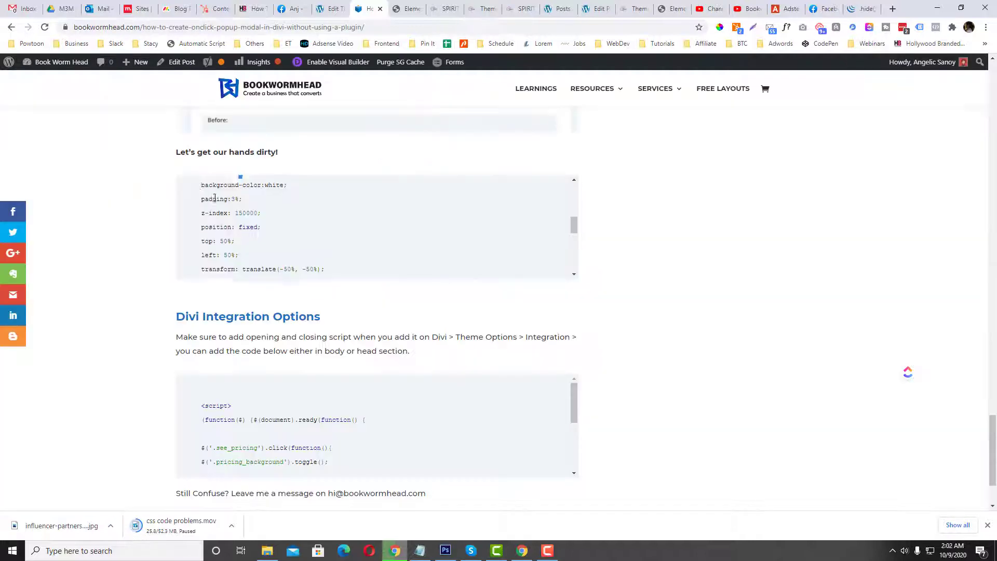
drag(241, 174, 351, 271)
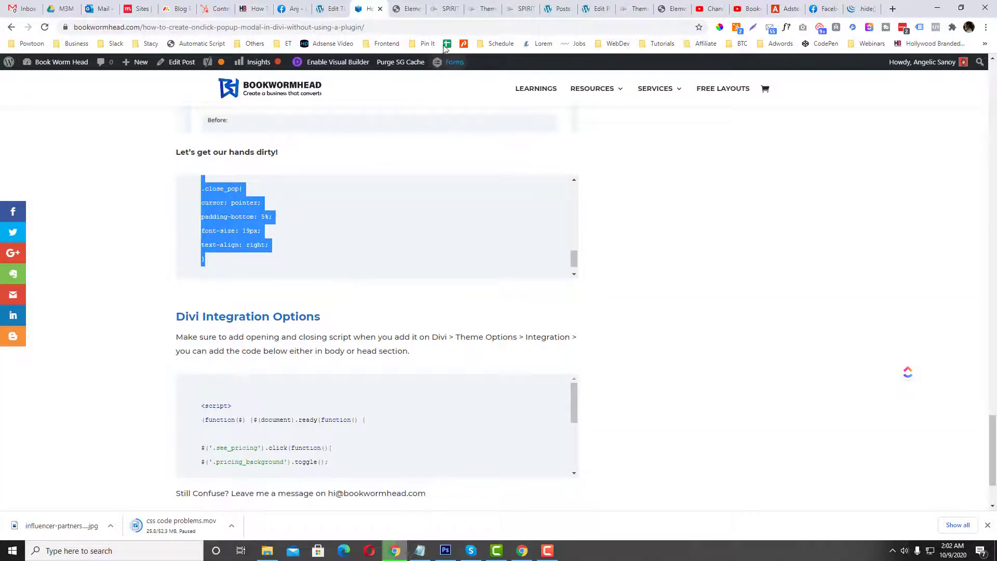
click(448, 9)
click(478, 10)
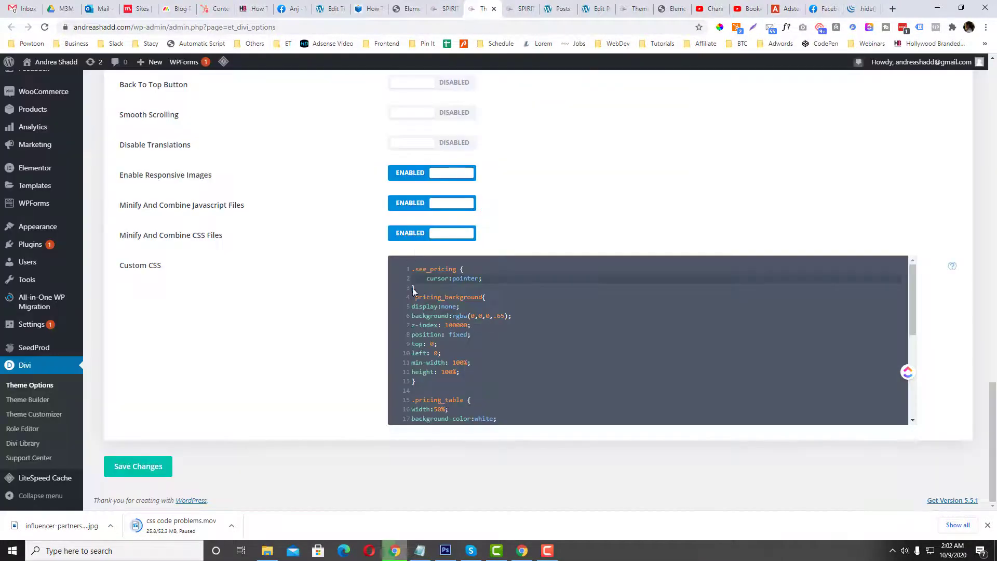
Locate and highlight the Custom CSS box in Divi Theme Options.
scroll(427, 279, down, 2)
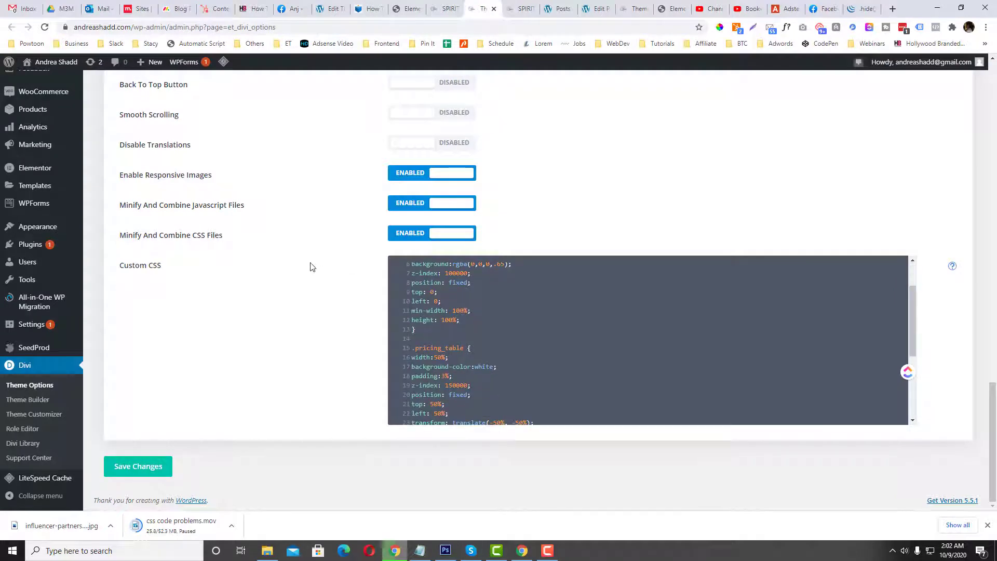
scroll(311, 267, up, 3)
scroll(312, 267, up, 3)
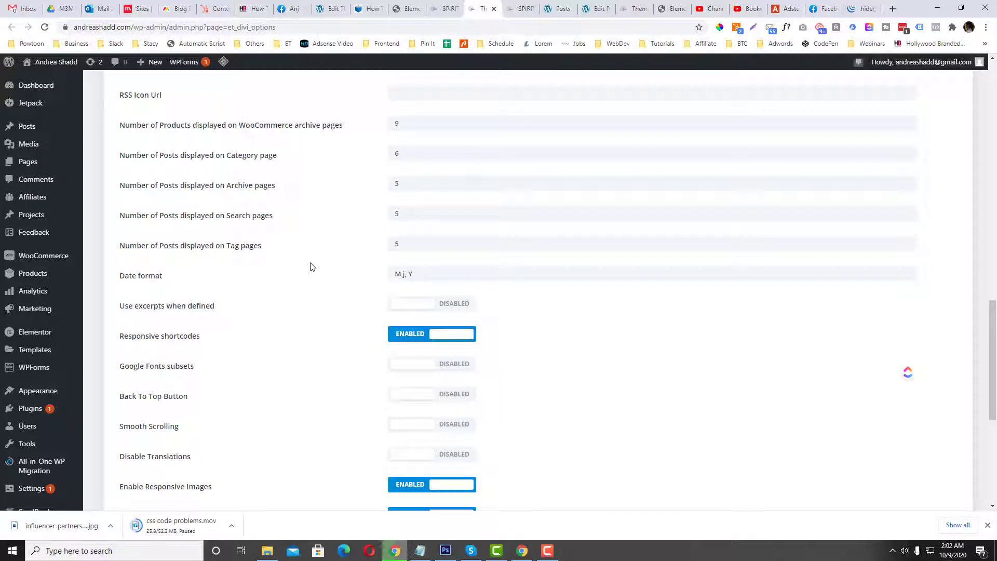
scroll(311, 266, down, 5)
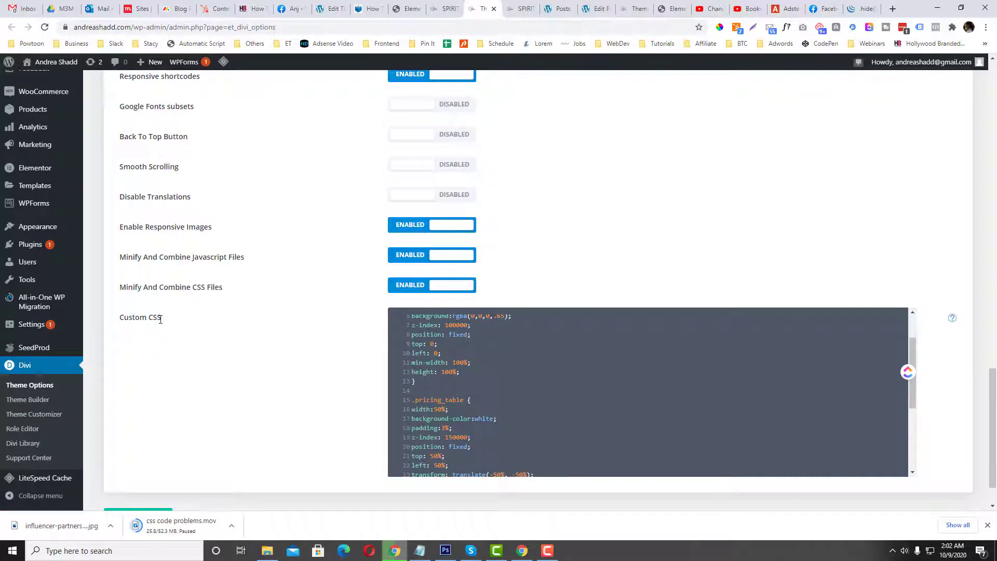
drag(161, 320, 134, 327)
mouse_move(62, 234)
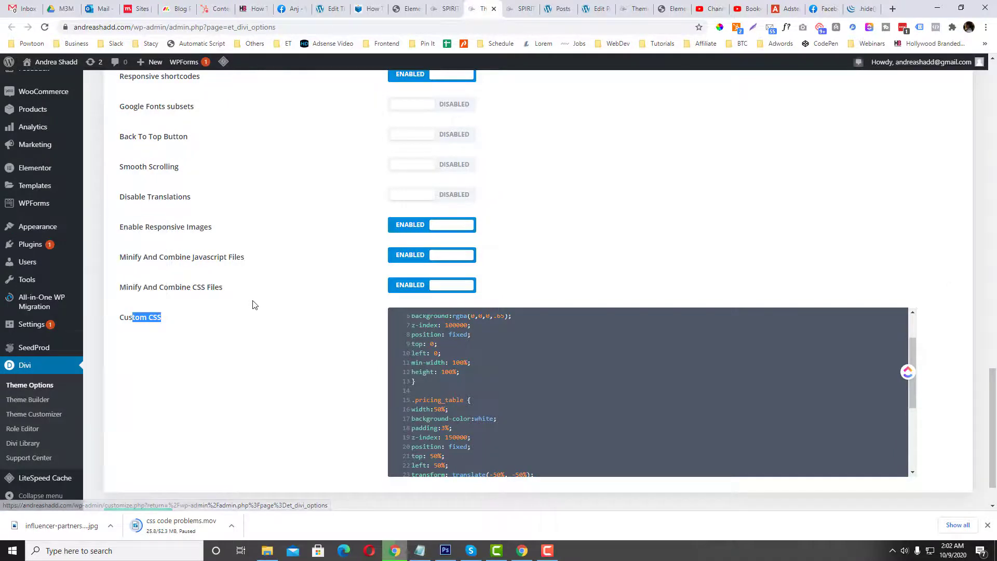
scroll(253, 305, up, 20)
scroll(253, 305, up, 3)
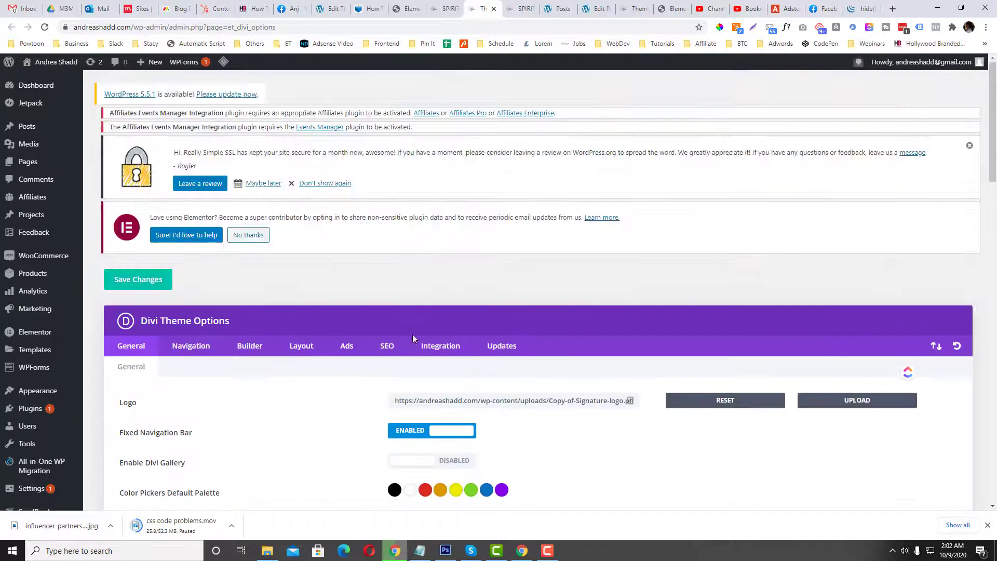
Open Divi's Integration tab and review the pricing background toggle script in the body code box.
click(440, 343)
scroll(472, 343, down, 10)
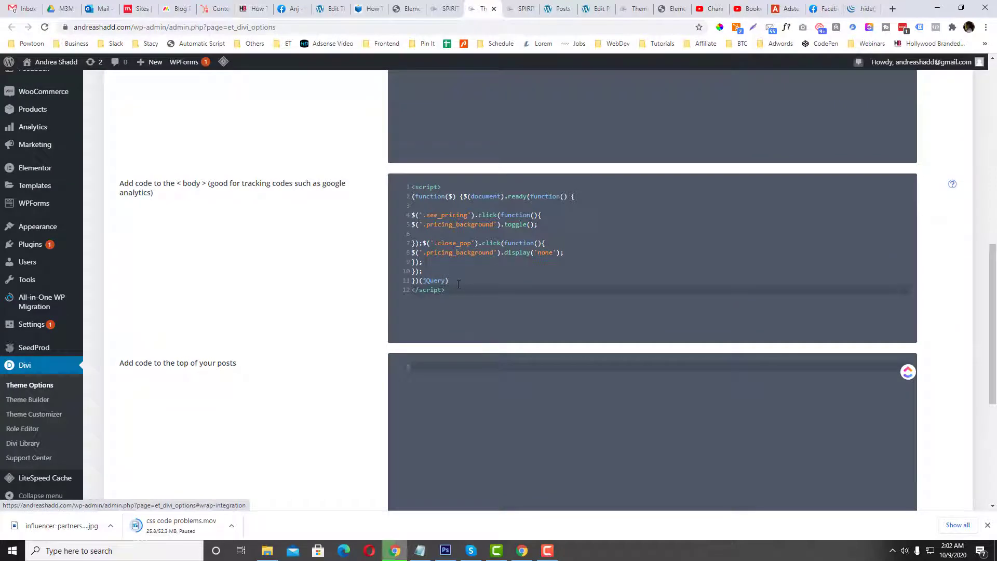
click(457, 280)
scroll(288, 254, up, 8)
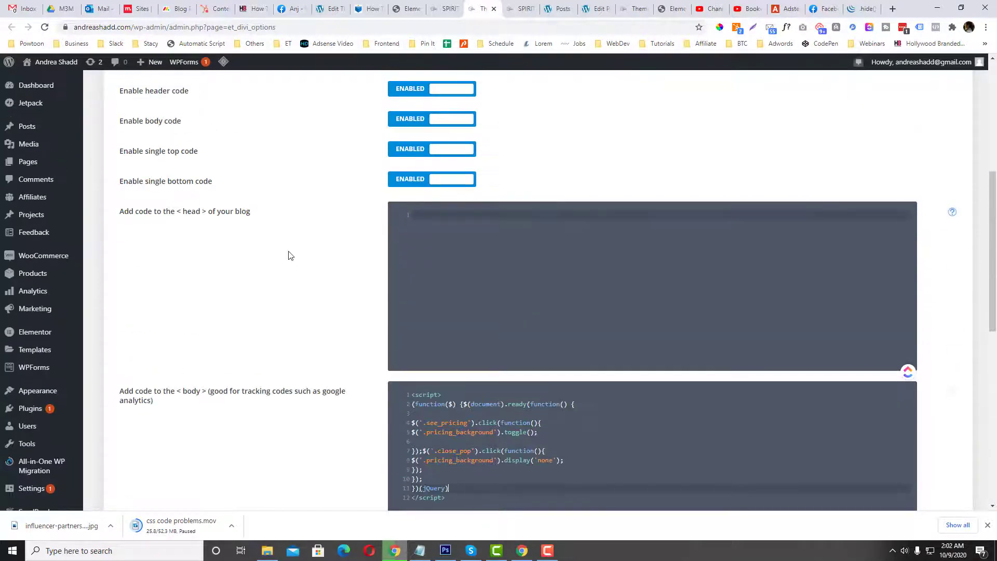
scroll(288, 255, down, 5)
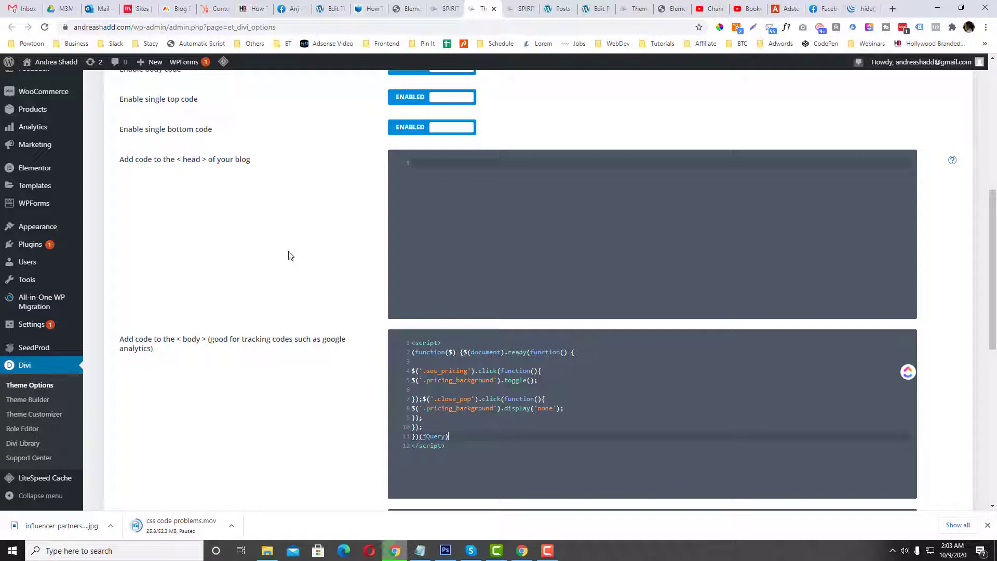
scroll(288, 255, down, 2)
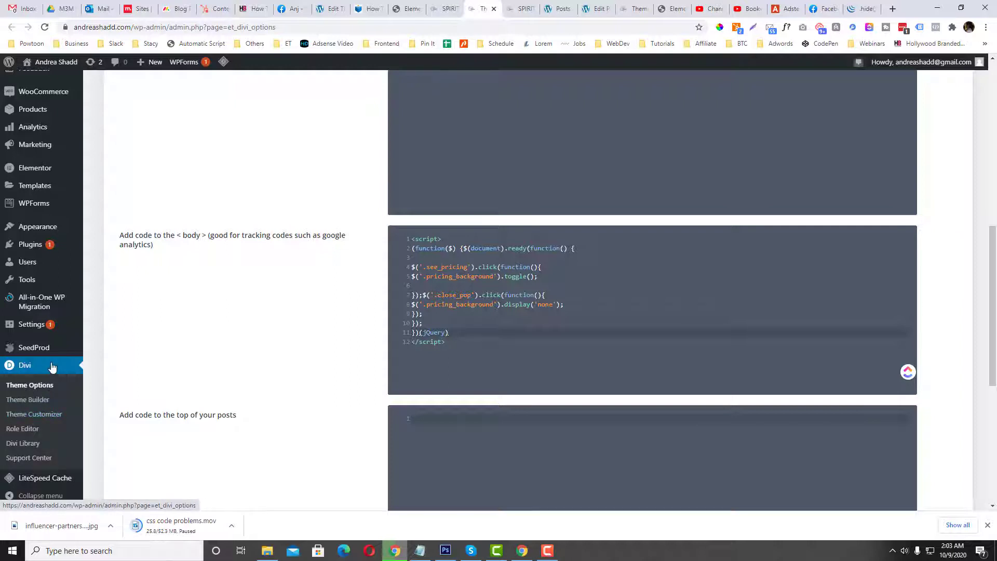
scroll(31, 365, up, 3)
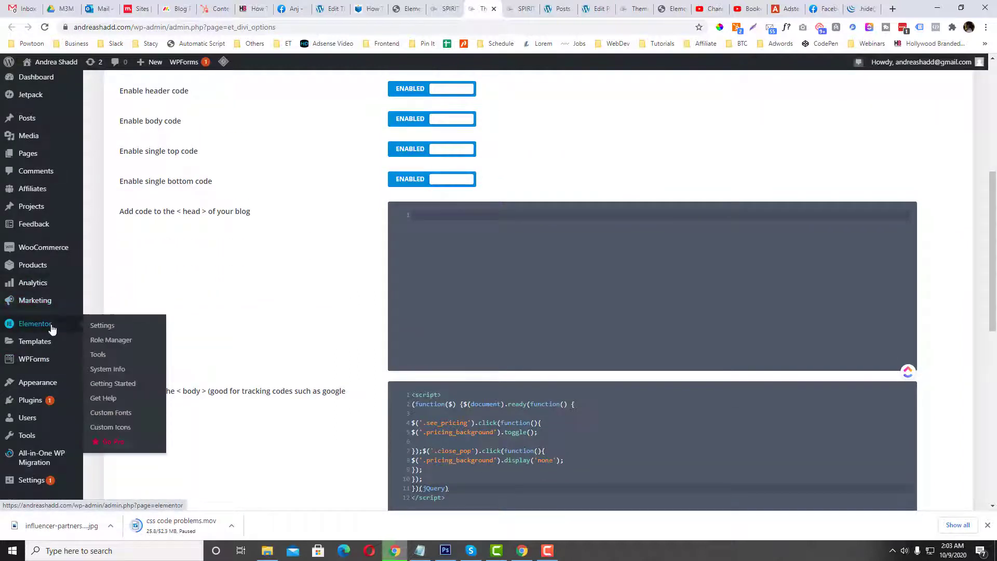
Open Plugins > Add New in a new tab and search for 'custom css and javascript'.
mouse_move(68, 401)
right_click(105, 415)
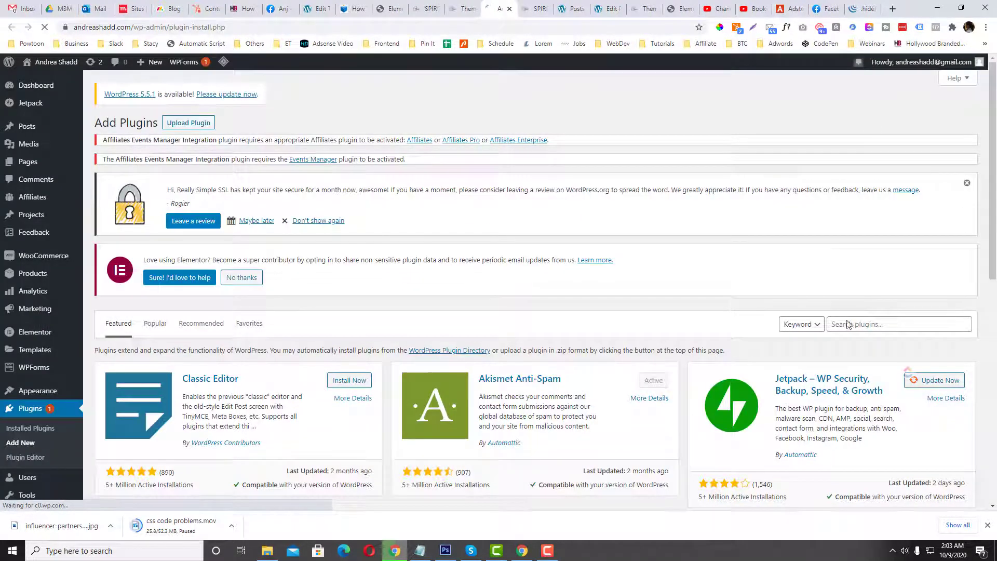
click(850, 323)
text(custom css and )
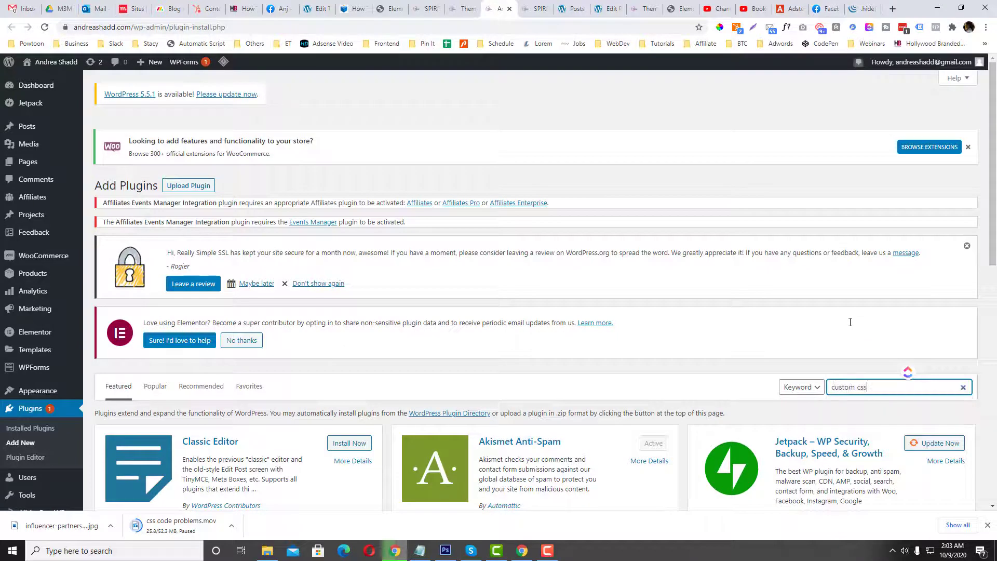
text(javascript)
scroll(737, 262, down, 3)
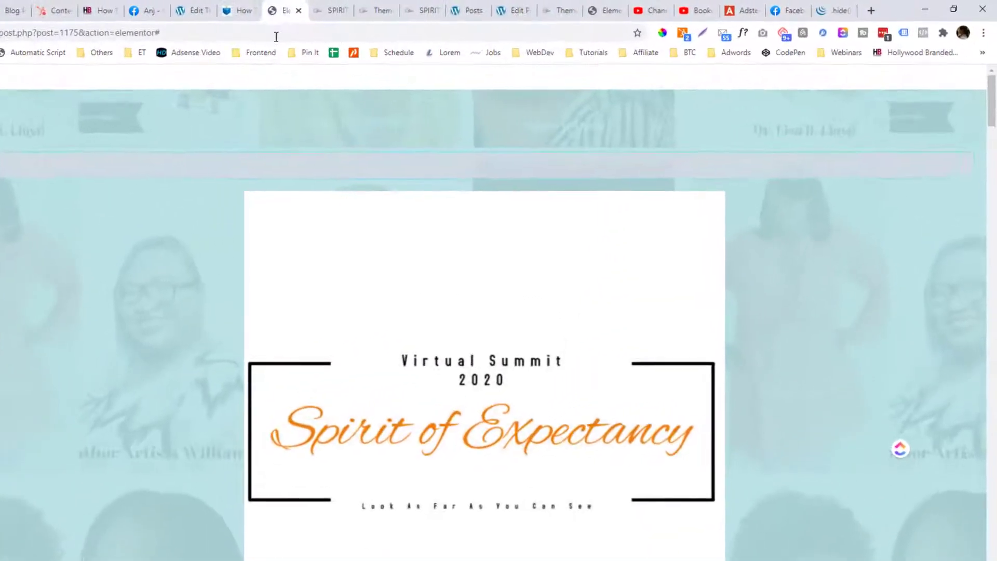
Confirm the Get Your Free Ticket button's CSS class is see_pricing and update the page.
scroll(273, 310, down, 8)
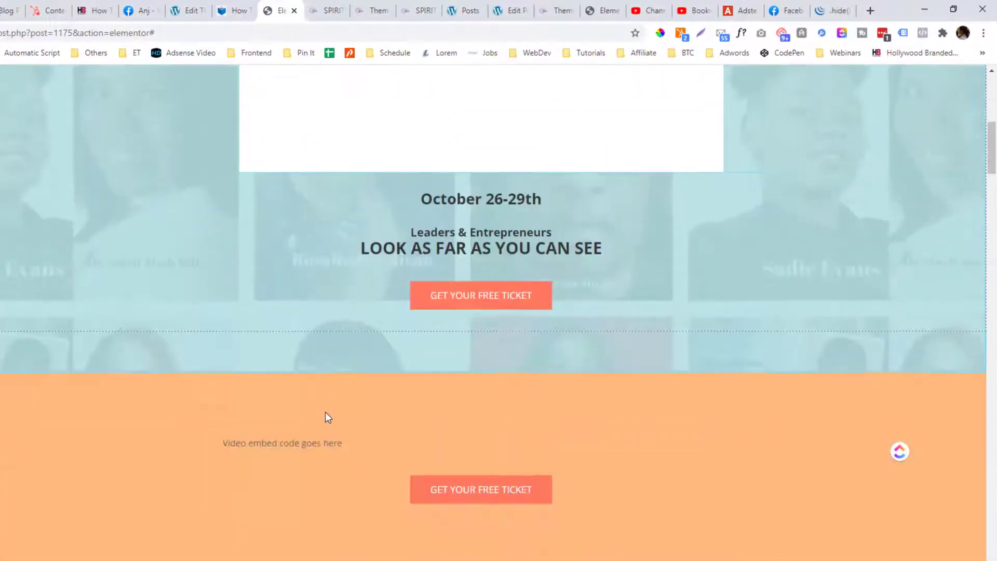
click(416, 295)
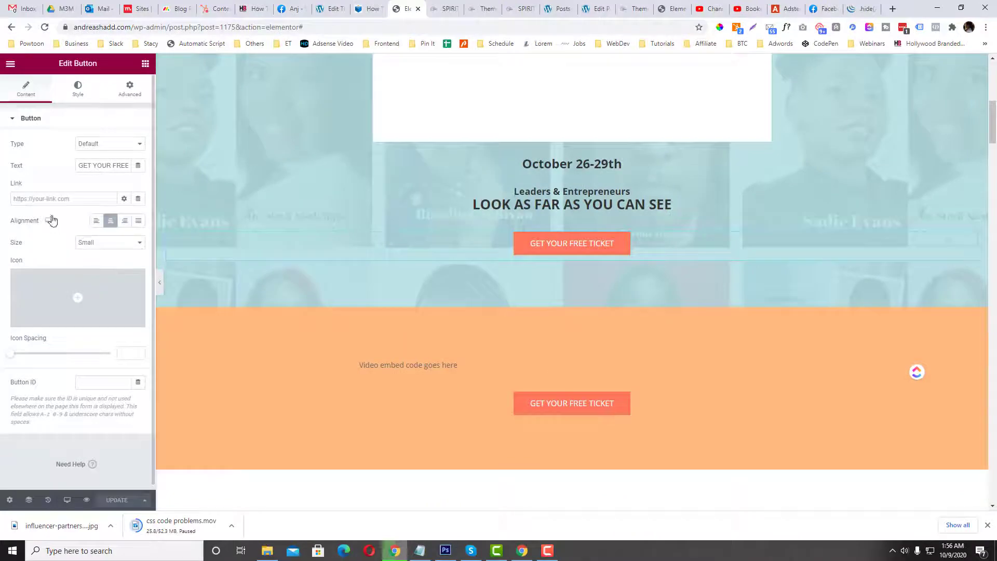
click(130, 88)
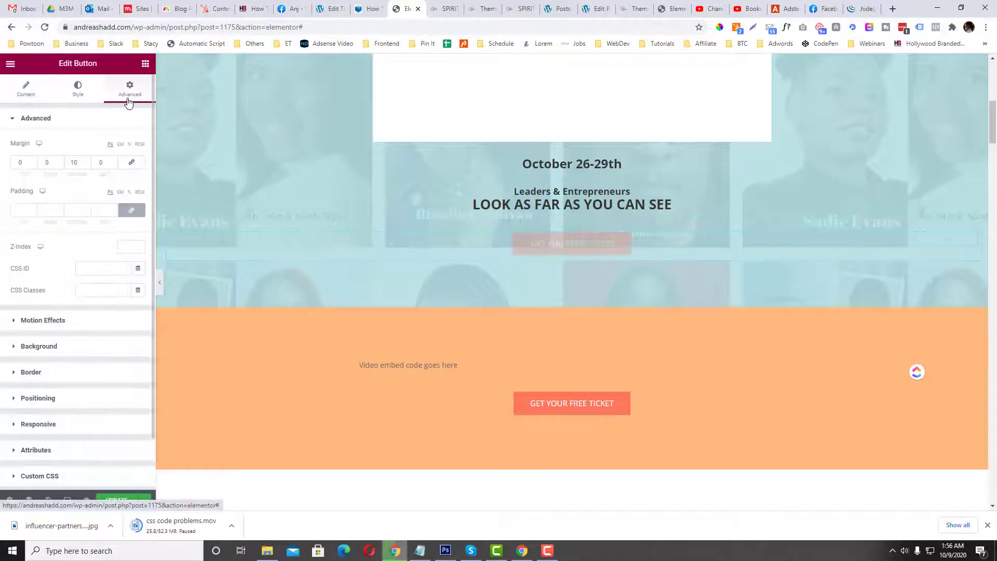
double_click(120, 287)
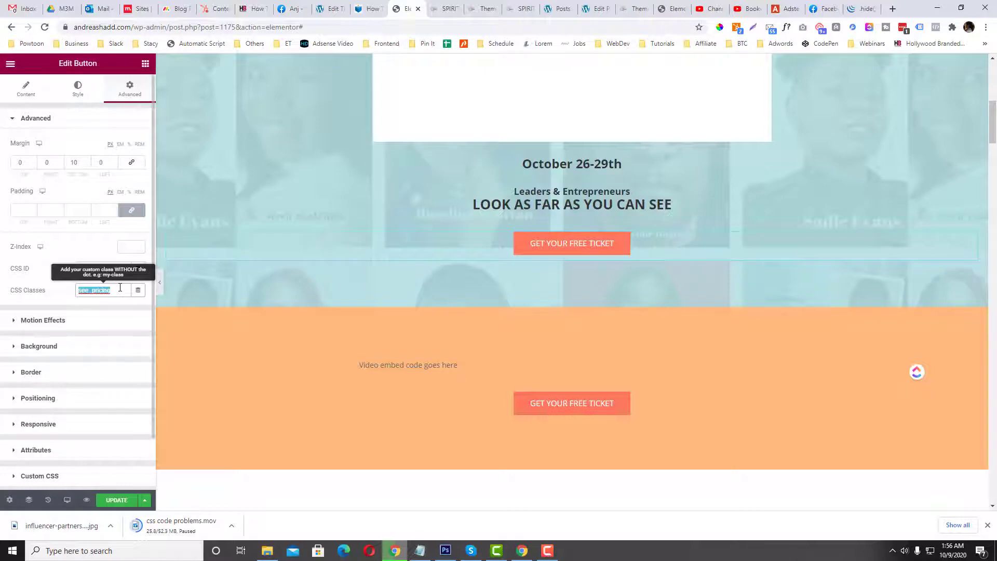
scroll(323, 232, up, 5)
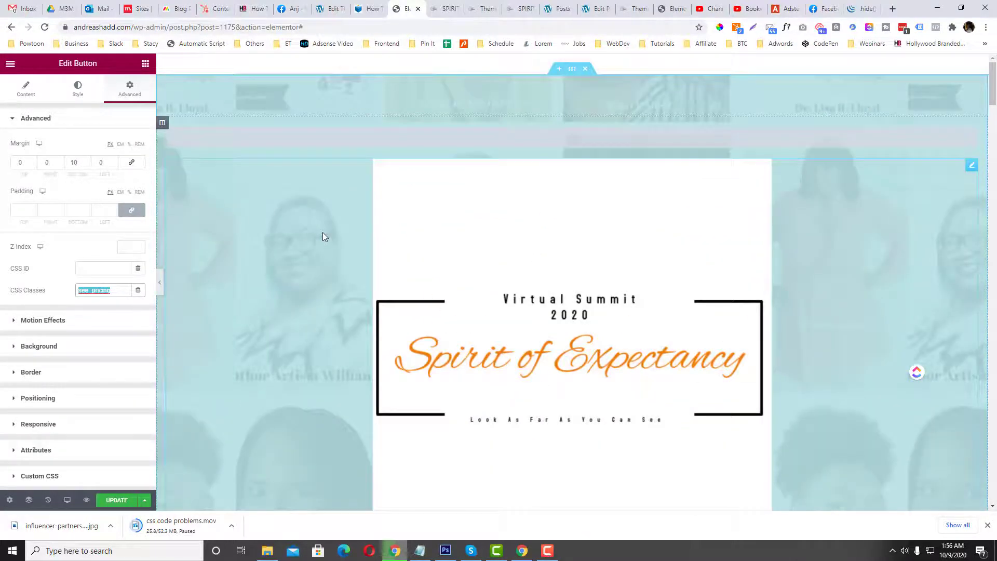
scroll(322, 232, down, 5)
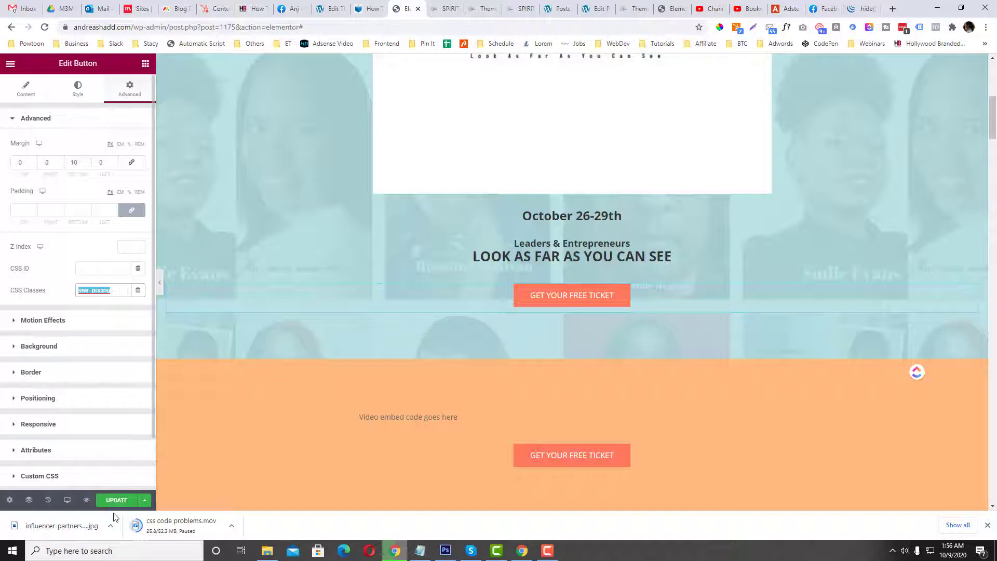
click(116, 499)
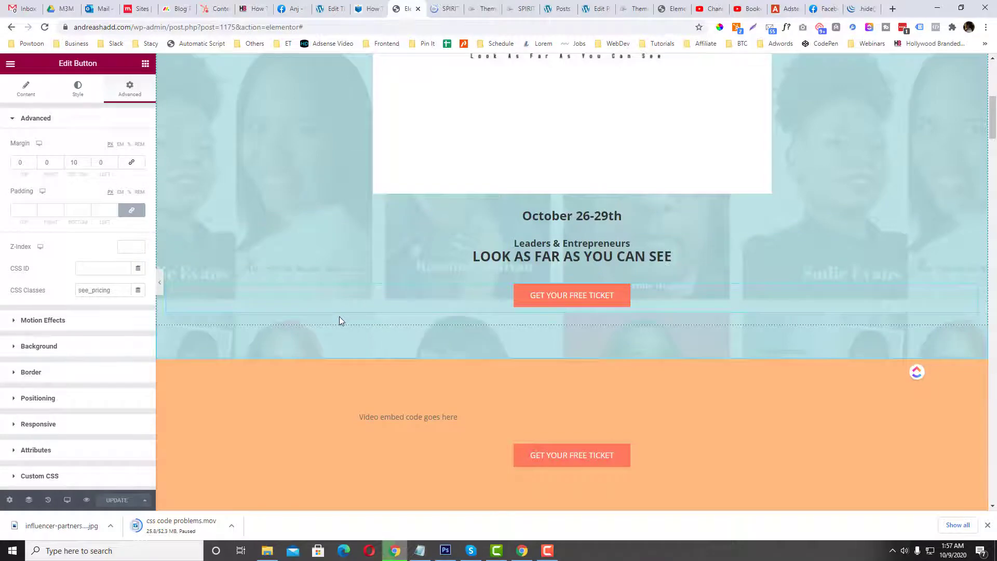
Copy the see_pricing / close_pop toggle script from the popup tutorial.
click(371, 10)
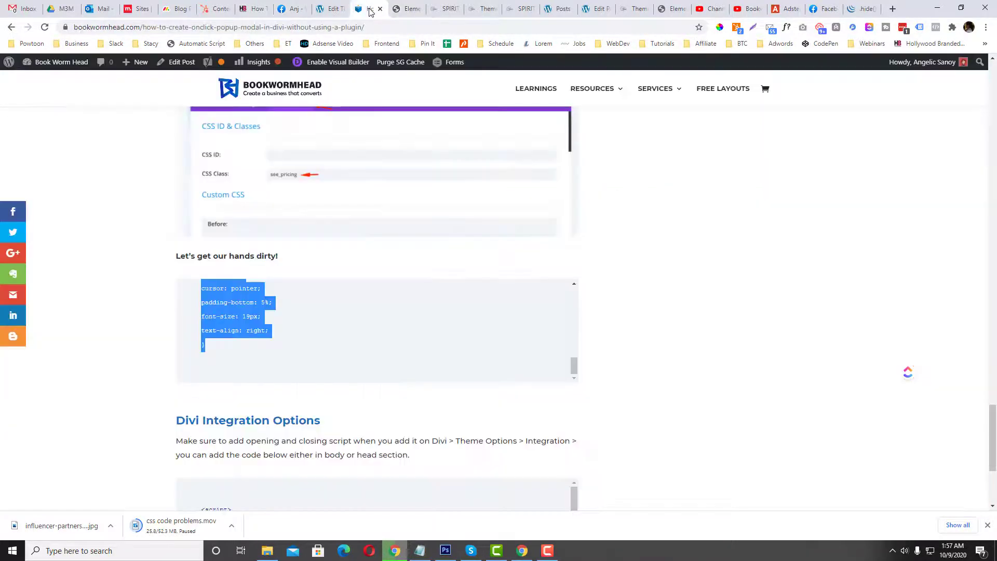
scroll(291, 271, down, 4)
drag(200, 299, 314, 344)
scroll(270, 304, up, 2)
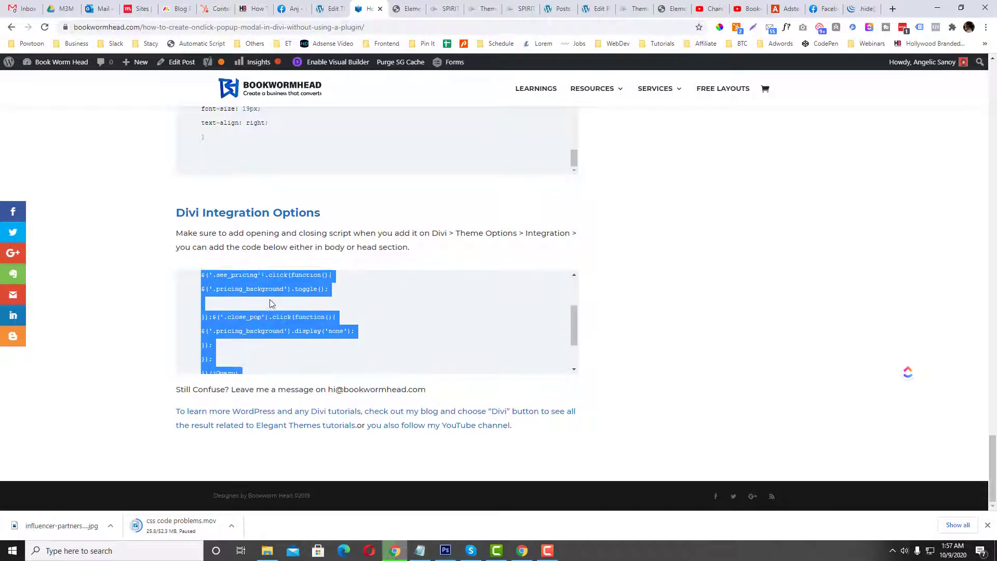
right_click(266, 278)
click(278, 285)
Open Divi Theme Options Integration and check the script in the body code box.
click(449, 8)
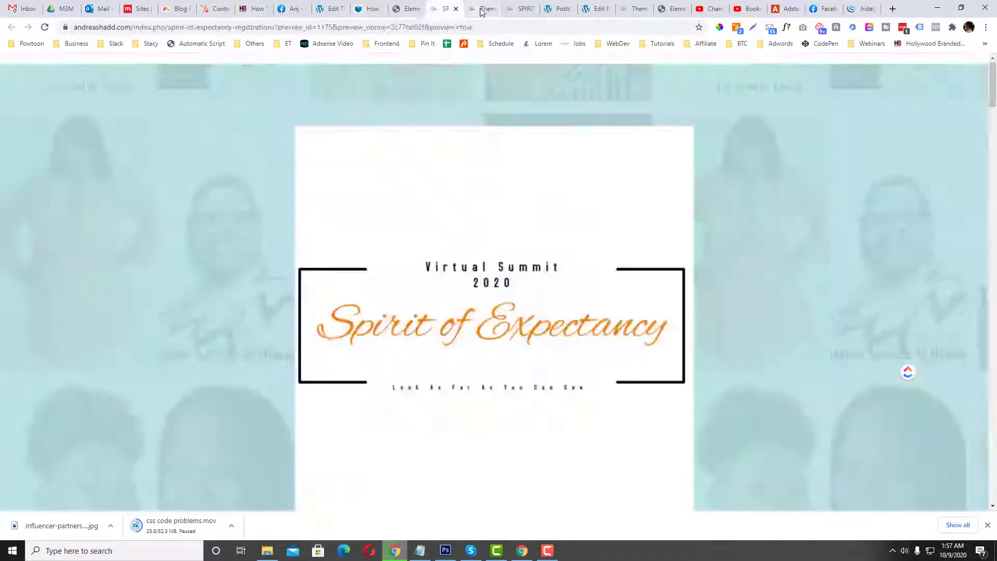
click(482, 9)
scroll(434, 174, up, 10)
scroll(434, 174, up, 10)
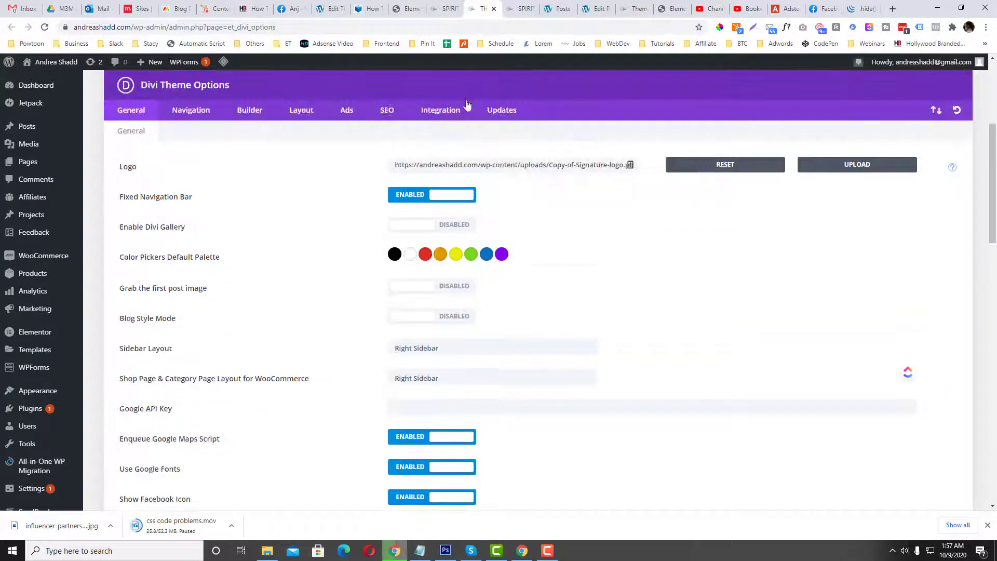
scroll(131, 144, up, 2)
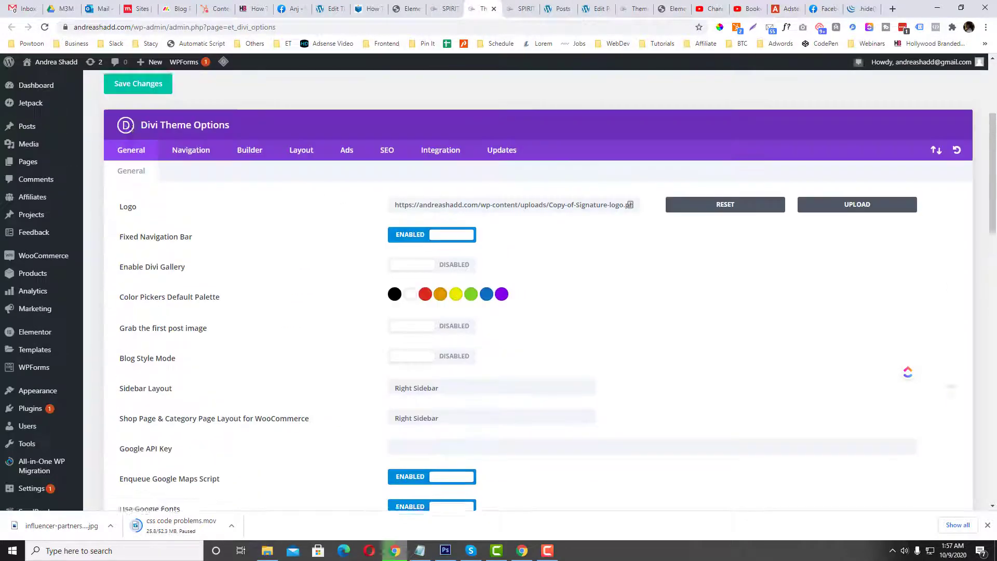
click(449, 164)
scroll(449, 172, down, 8)
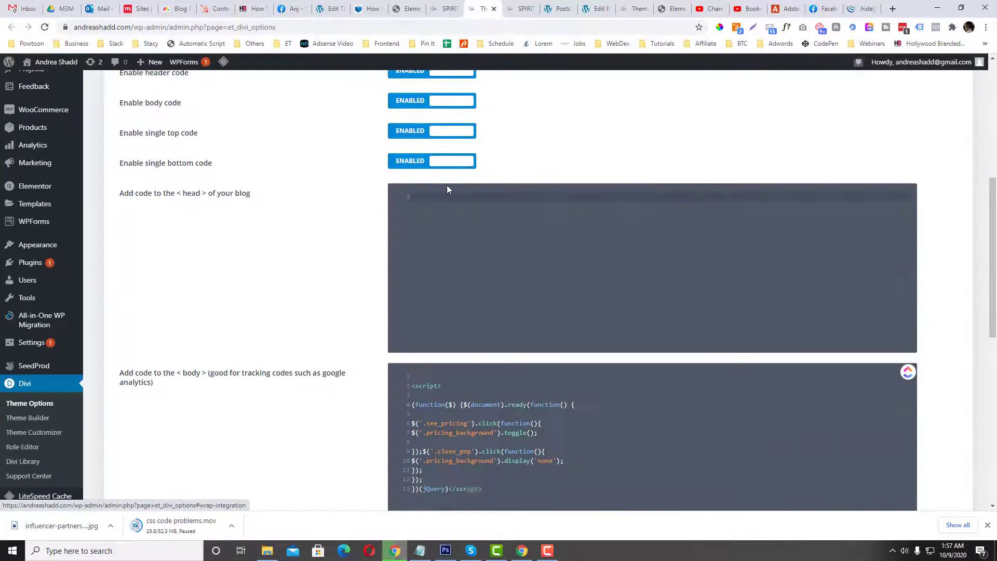
click(471, 207)
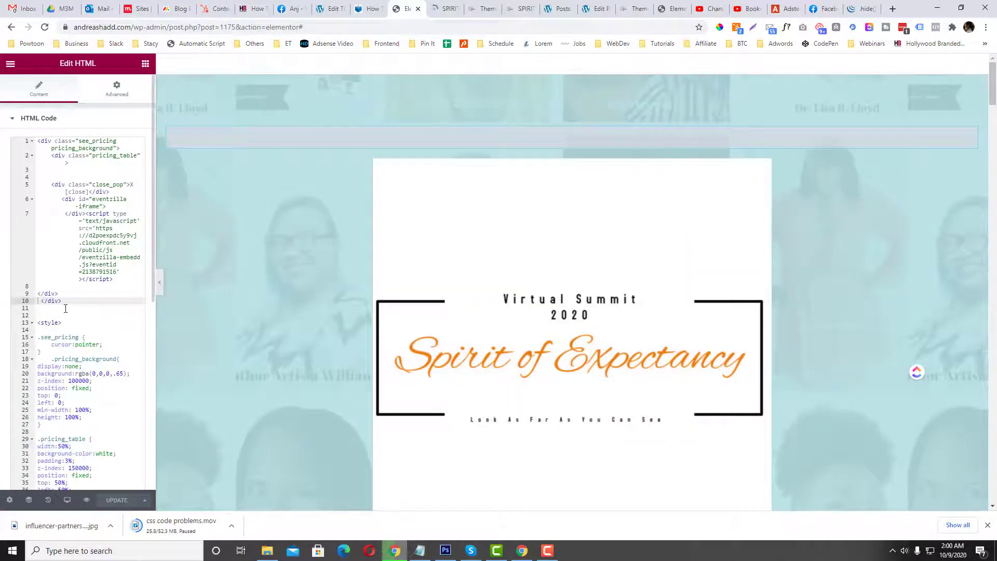
Select the popup HTML code, with its close link and Eventzilla embed, in the HTML widget.
drag(65, 308, 37, 139)
scroll(81, 304, down, 3)
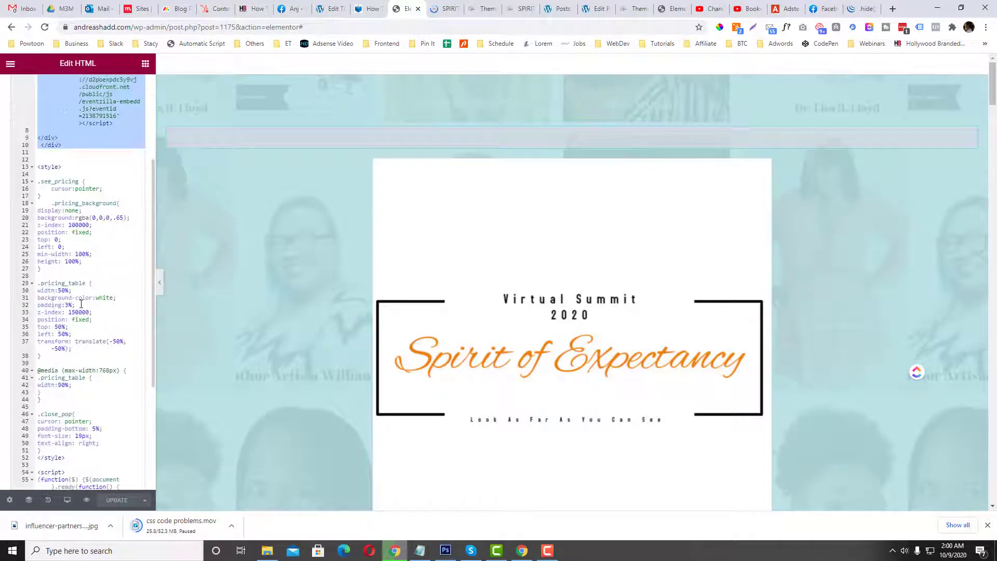
scroll(81, 305, down, 2)
scroll(78, 291, up, 5)
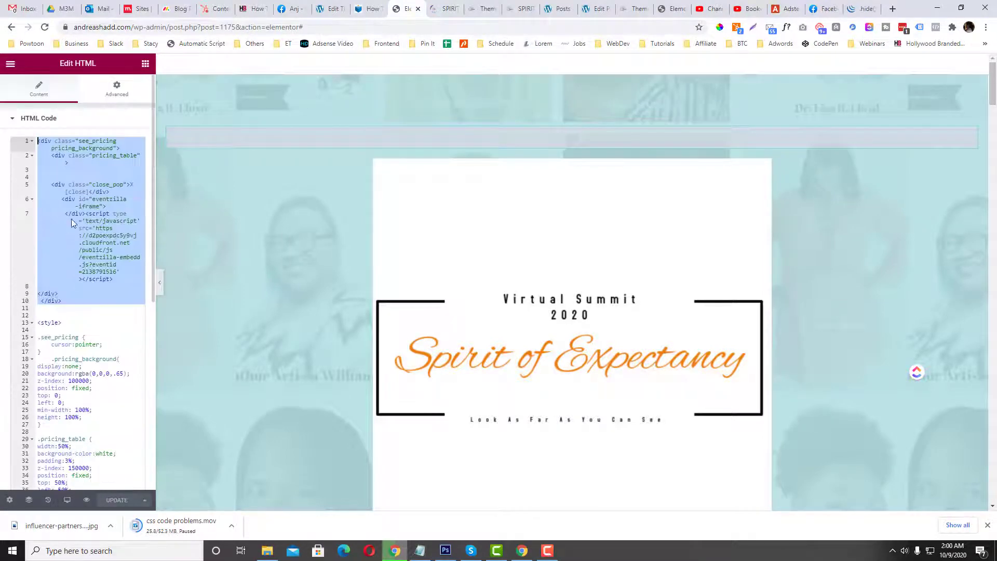
Compare that code against the Code Settings example in the Bookwormhead on-click popup tutorial.
click(369, 9)
scroll(249, 281, up, 2)
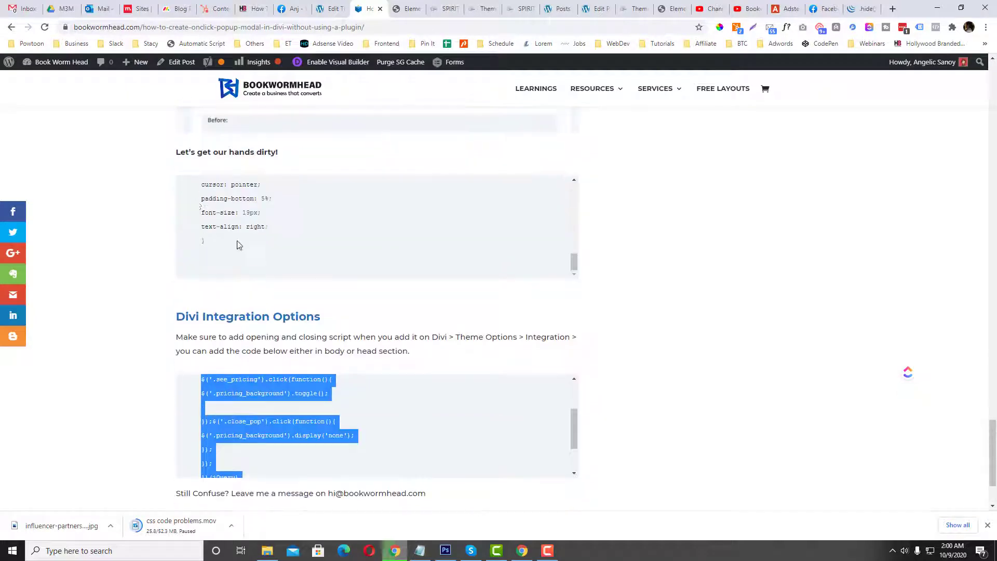
drag(212, 246, 229, 270)
click(204, 407)
scroll(204, 408, up, 5)
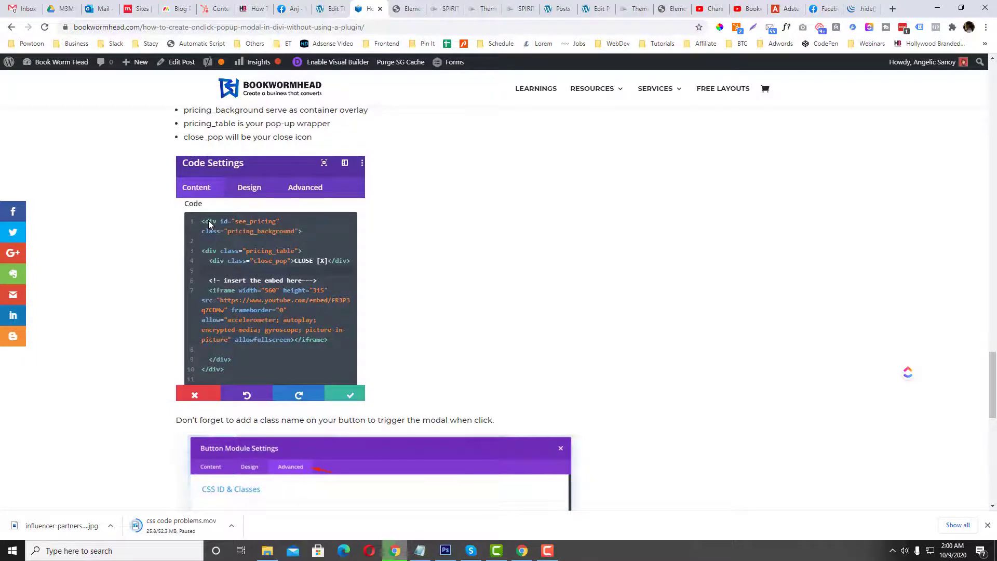
scroll(208, 224, down, 3)
scroll(208, 223, up, 3)
scroll(209, 223, down, 6)
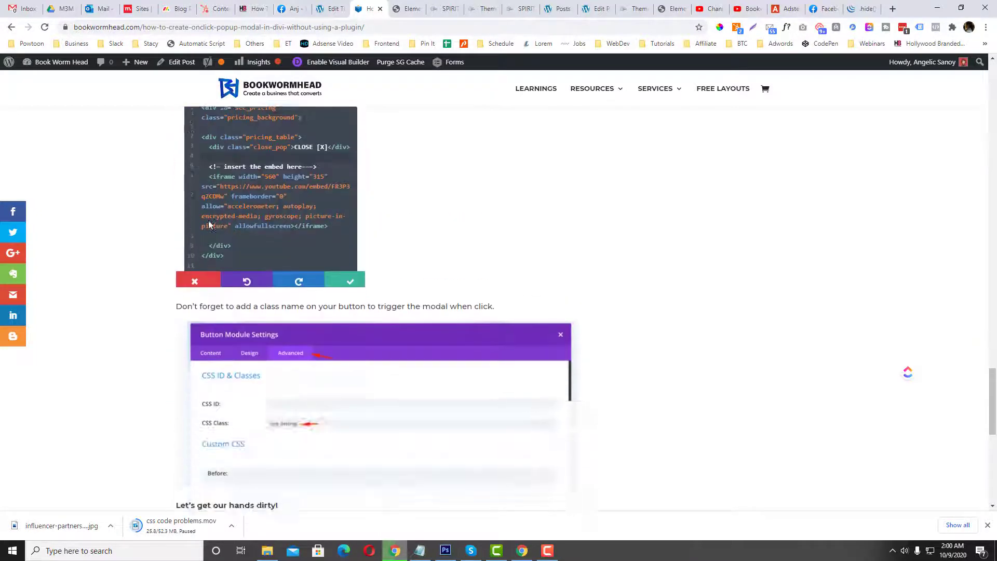
scroll(357, 182, up, 20)
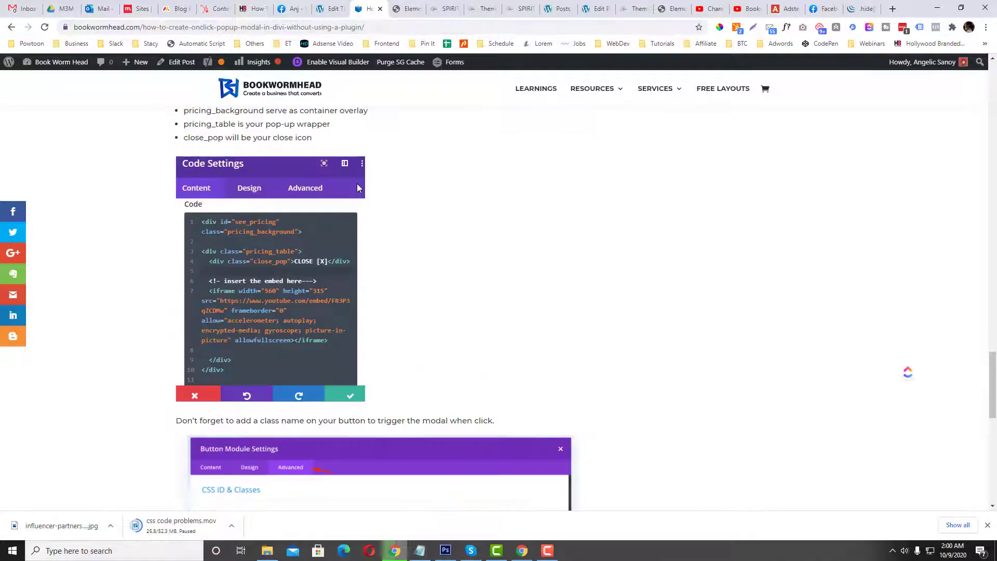
scroll(356, 184, up, 15)
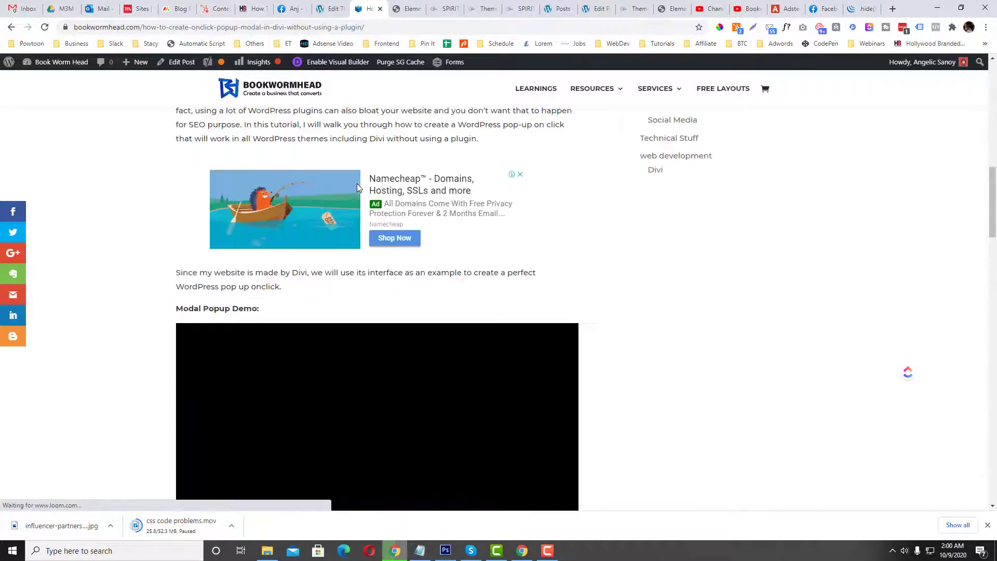
scroll(358, 184, up, 3)
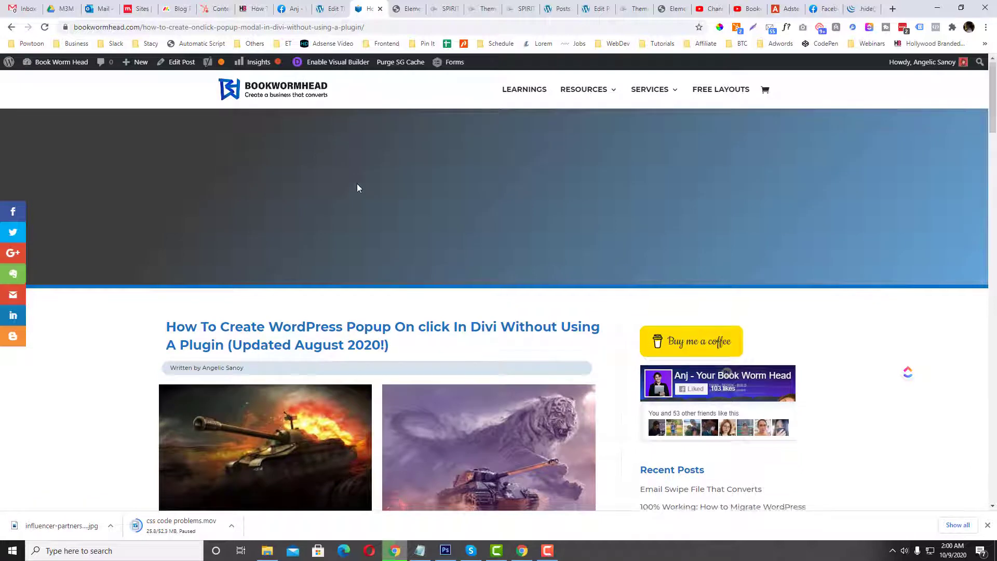
scroll(358, 184, down, 3)
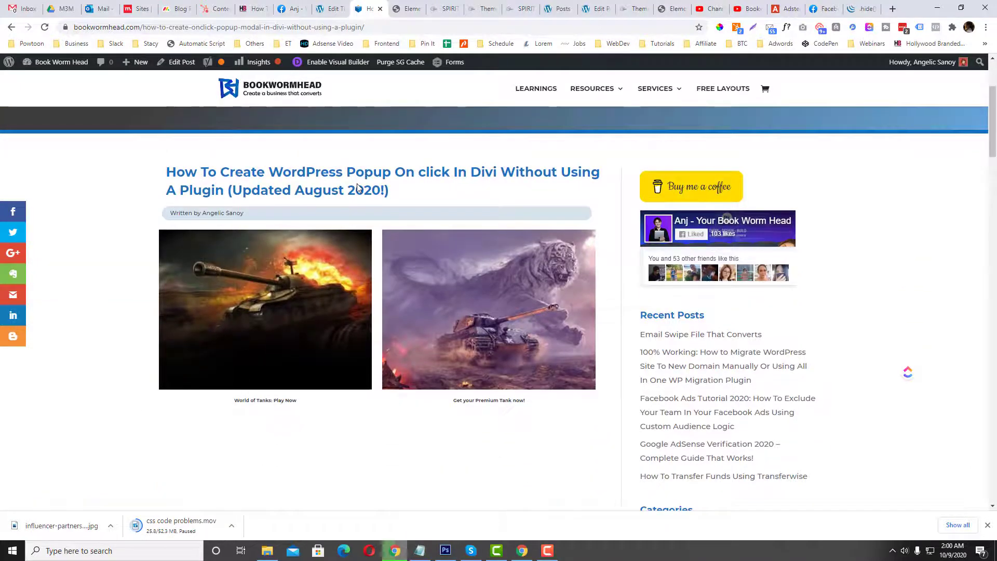
Reload the event page in the WordPress site preview.
click(442, 9)
click(430, 28)
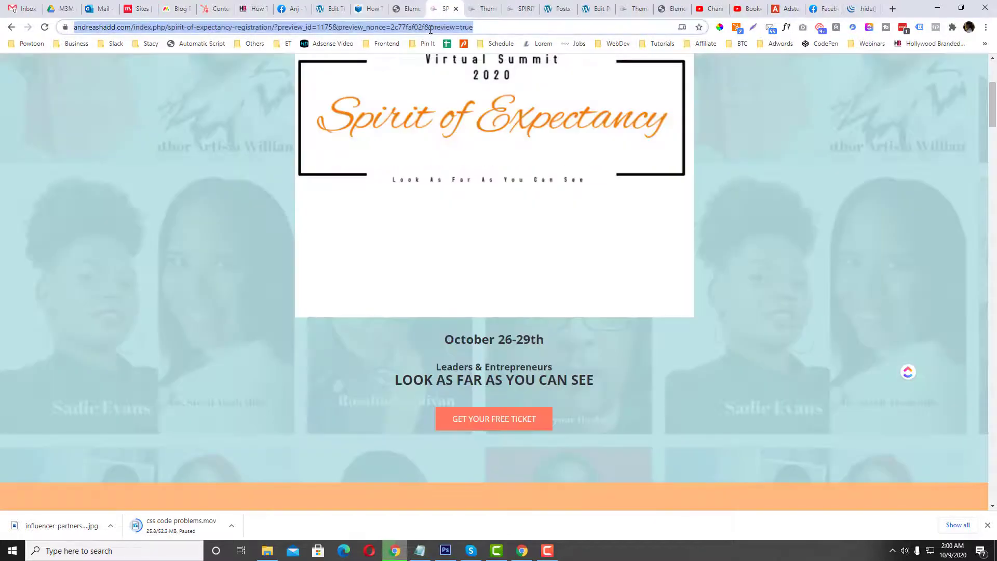
key(Return)
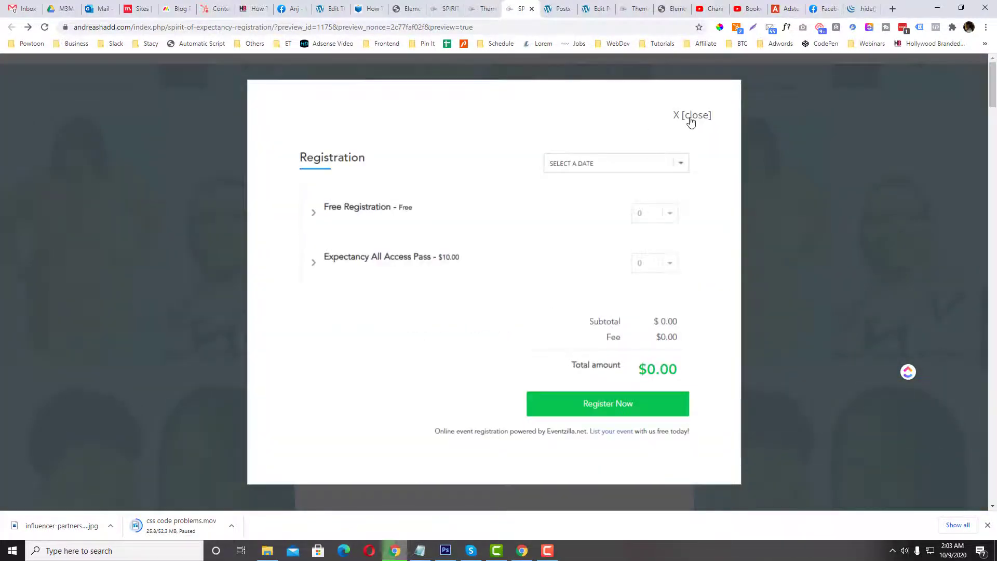
Open the Eventzilla registration popup from GET YOUR FREE TICKET twice, closing it with X each time.
click(690, 117)
scroll(498, 259, down, 5)
click(502, 268)
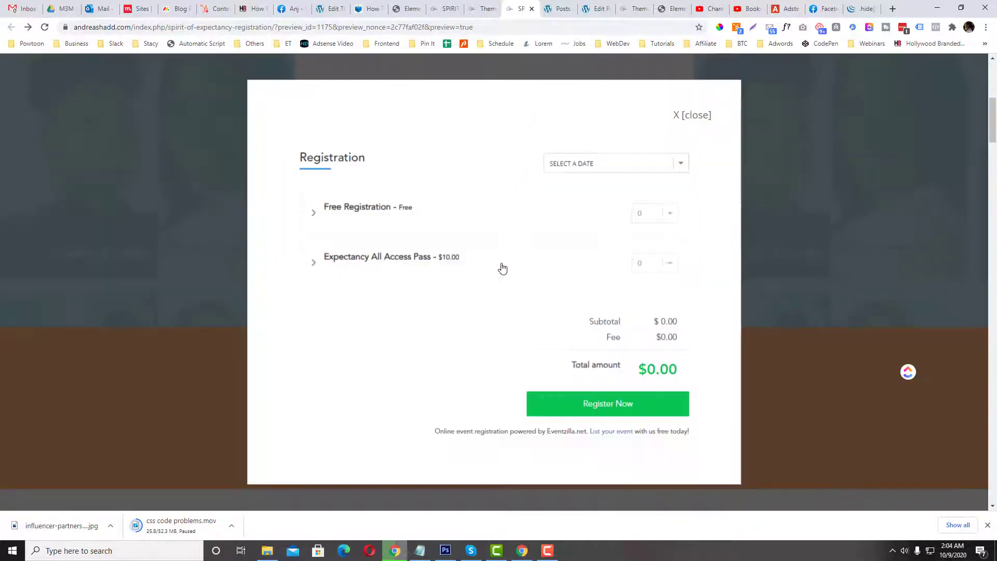
click(696, 117)
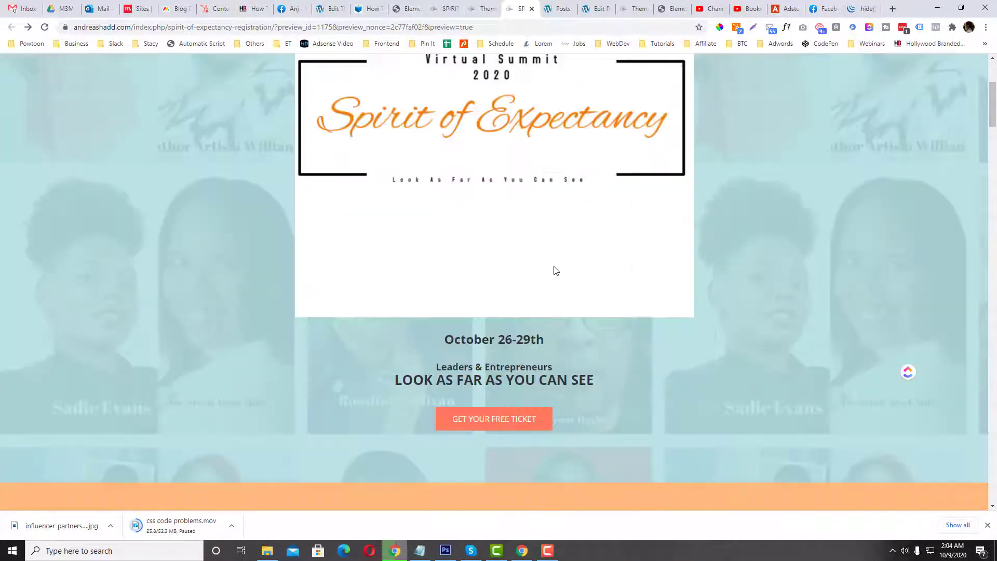
click(495, 420)
click(690, 116)
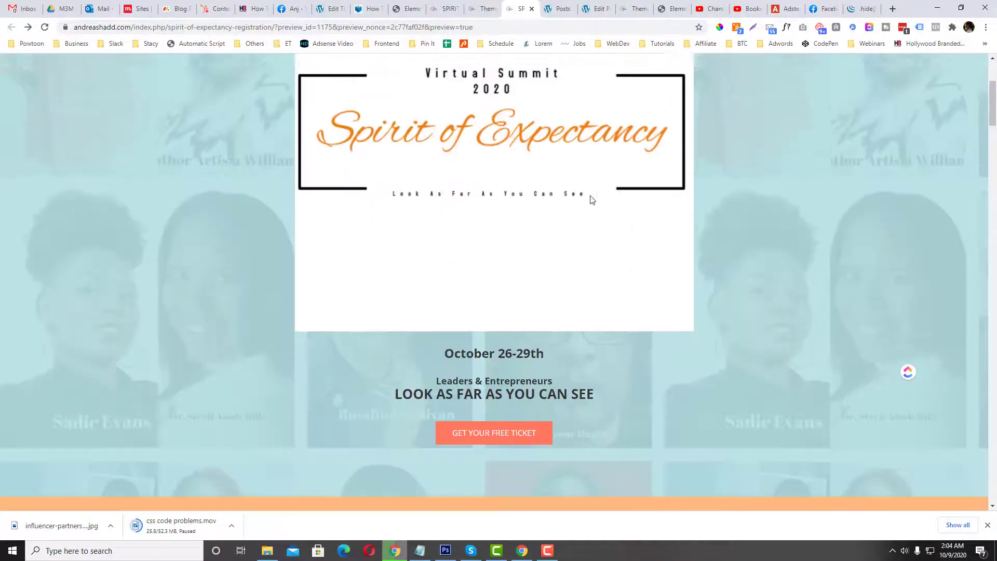
scroll(591, 199, down, 2)
scroll(589, 203, up, 5)
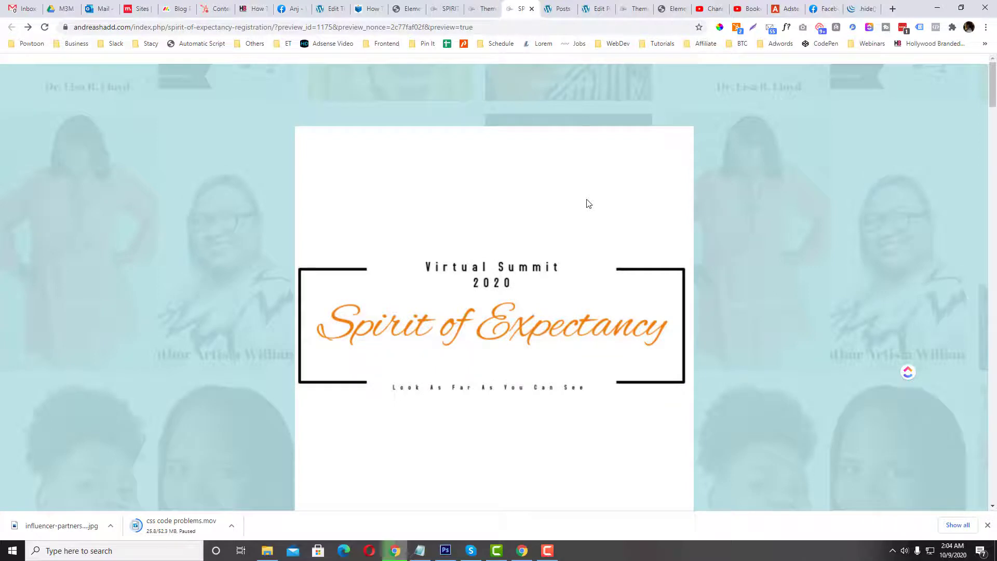
scroll(589, 203, down, 4)
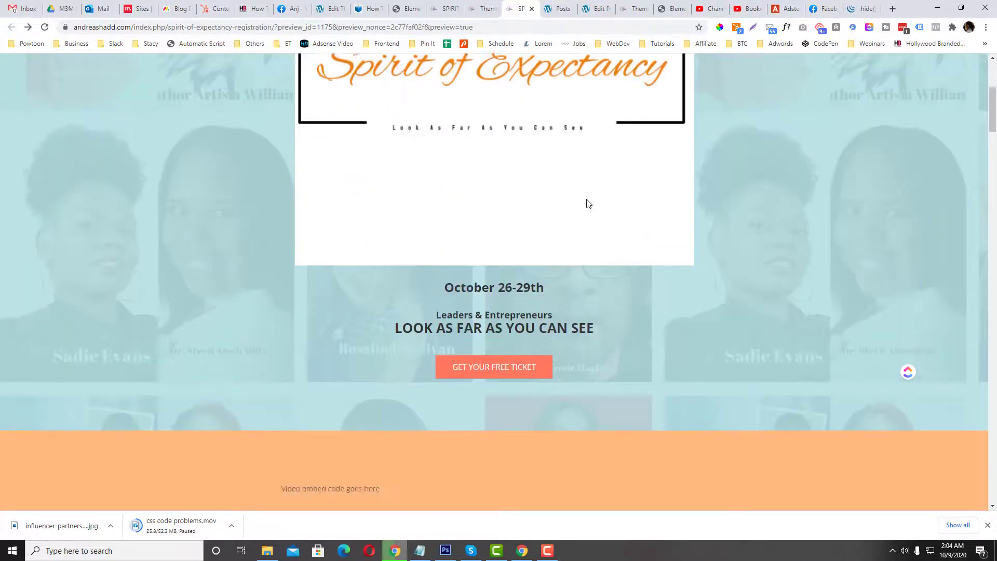